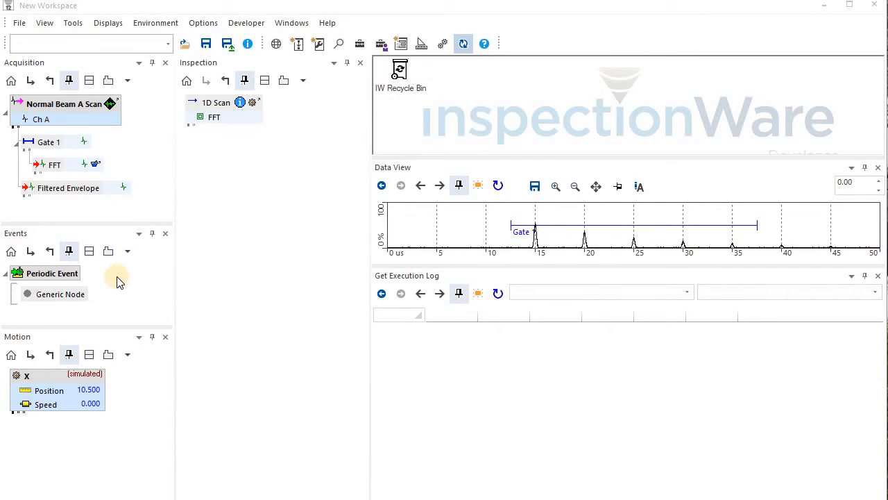
- Add the Get Execution Log tool from the Programming tools to the Inspection manager and close the toolbox
{"action": "left_click", "coordinate": [361, 47]}
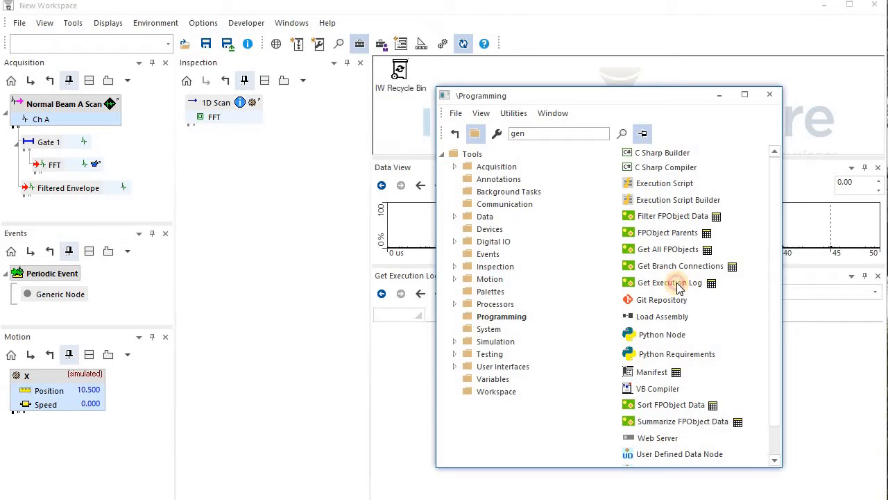
{"action": "left_click_drag", "start_coordinate": [677, 287], "coordinate": [212, 220]}
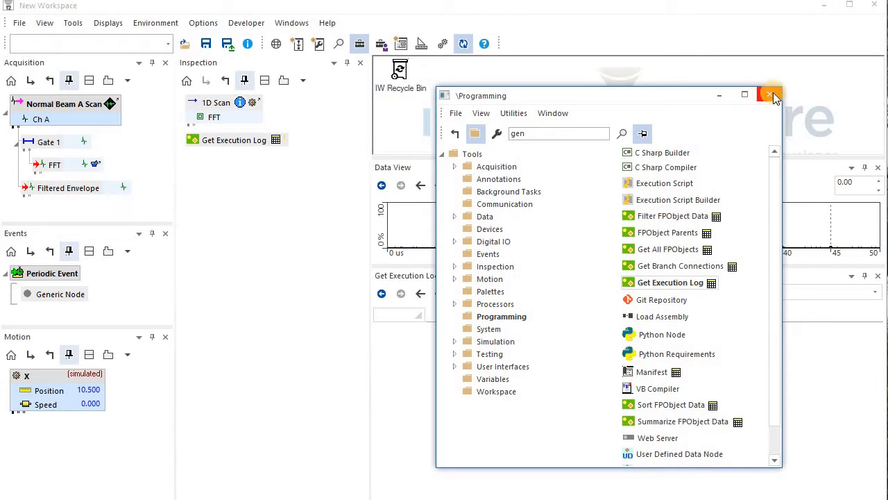
{"action": "left_click", "coordinate": [775, 98]}
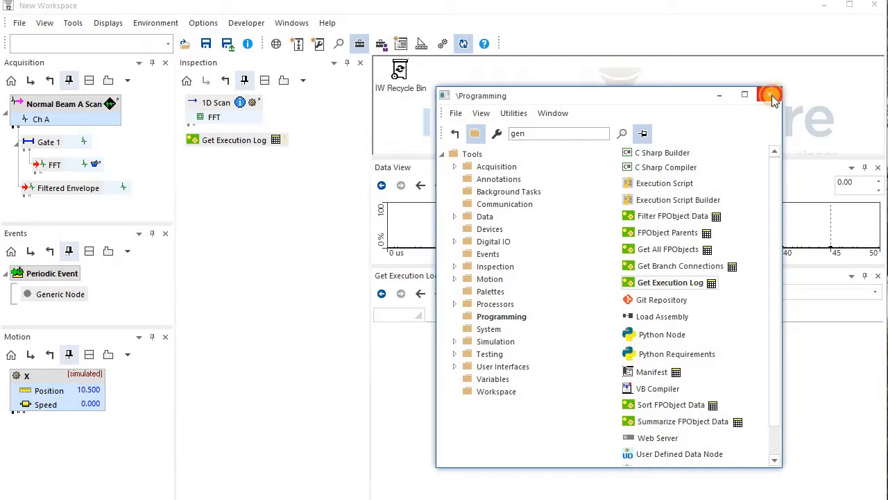
- Start and stop Get Execution Log to capture a log, and display its data table in the empty lower data view
{"action": "right_click", "coordinate": [244, 142]}
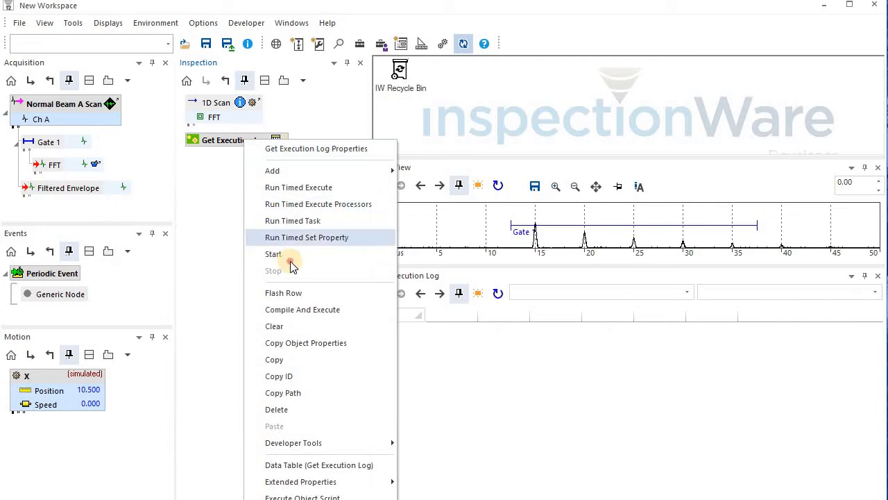
{"action": "left_click", "coordinate": [290, 255]}
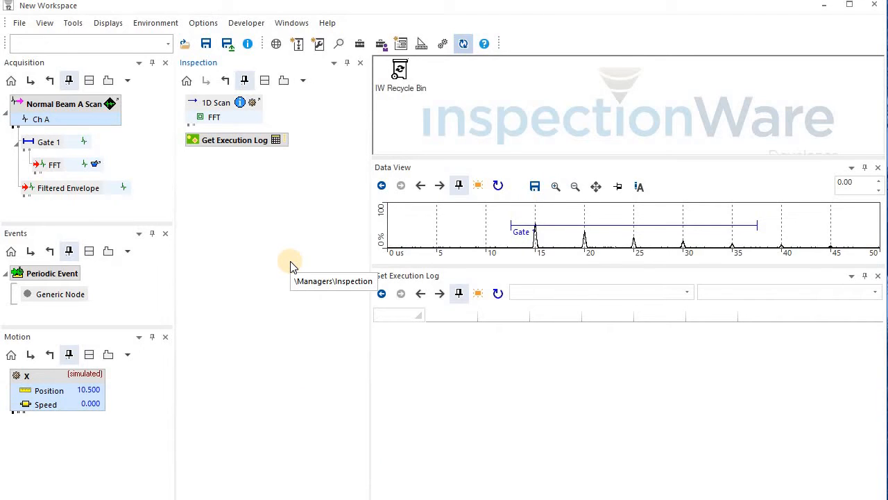
{"action": "right_click", "coordinate": [234, 142]}
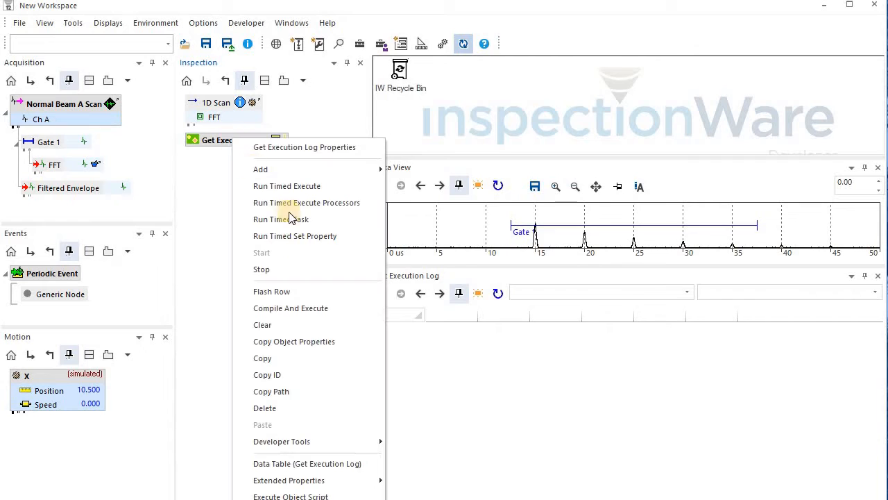
{"action": "left_click", "coordinate": [297, 274]}
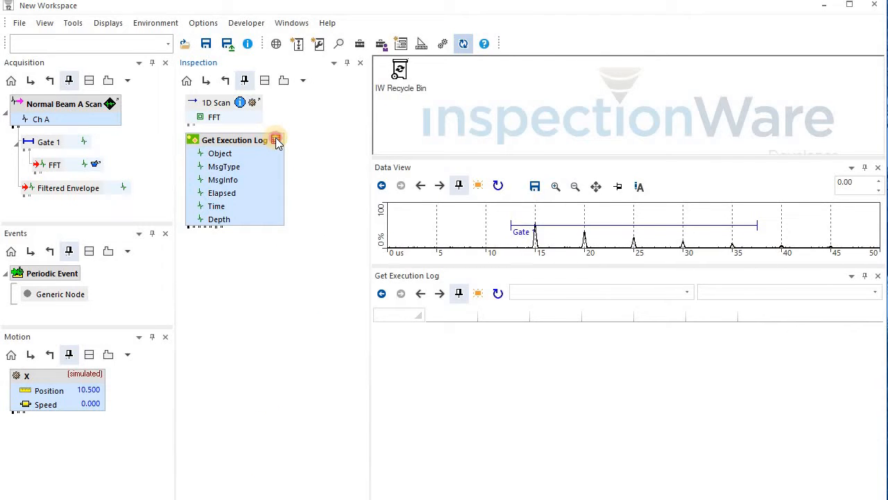
{"action": "left_click_drag", "start_coordinate": [277, 141], "coordinate": [452, 370]}
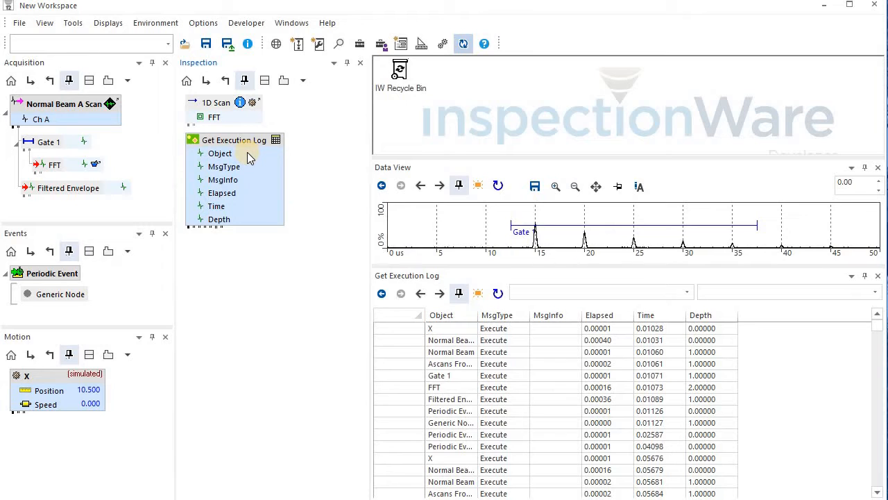
- Check the object count in the Get Execution Log properties and look through the logged entries with their Elapsed and Time values
{"action": "mouse_move", "coordinate": [249, 157]}
{"action": "double_click", "coordinate": [243, 144]}
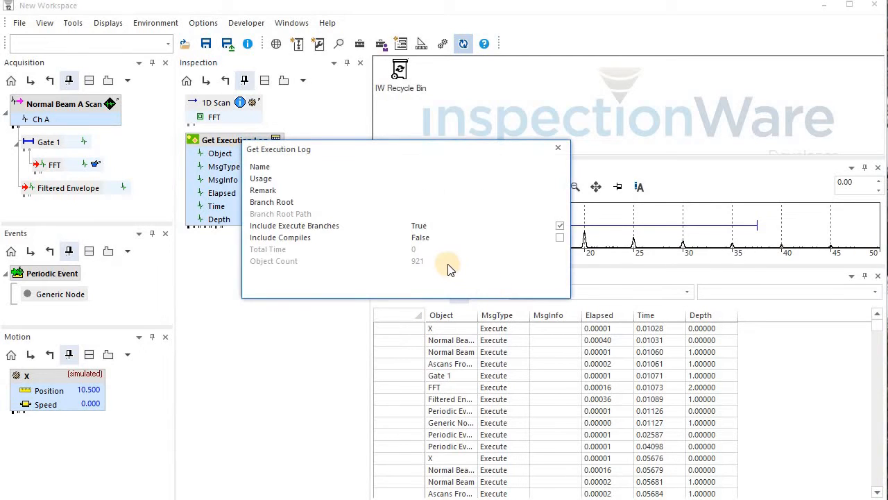
{"action": "left_click", "coordinate": [398, 261]}
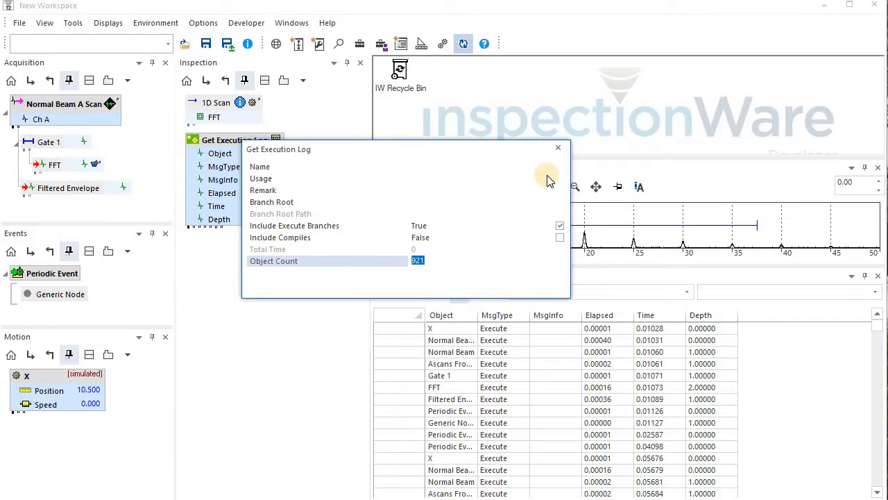
{"action": "left_click", "coordinate": [559, 150]}
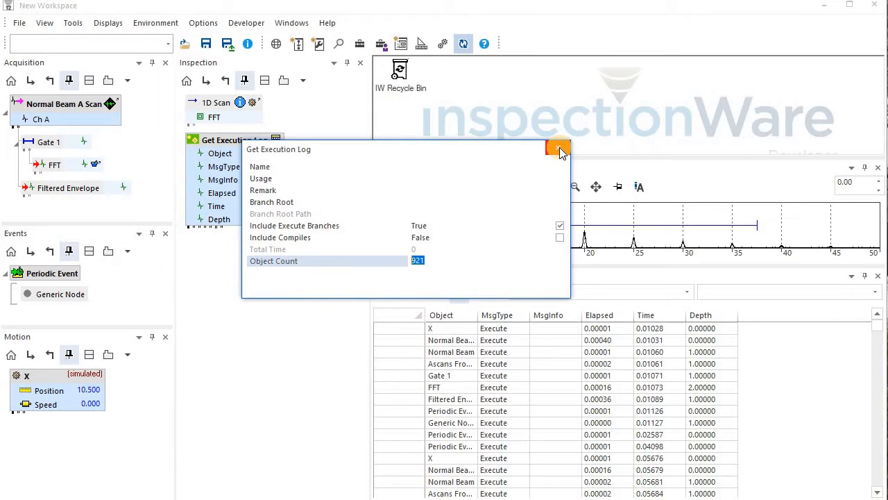
{"action": "left_click", "coordinate": [559, 150]}
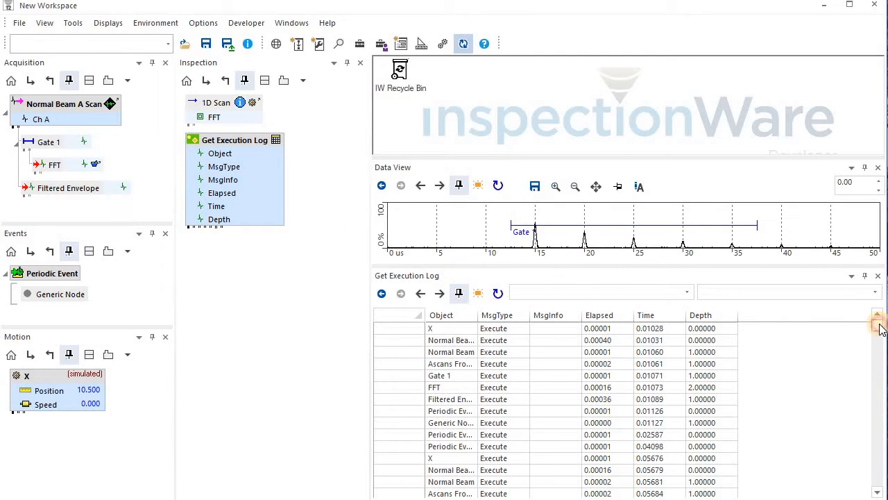
{"action": "mouse_move", "coordinate": [878, 329]}
{"action": "left_mouse_down"}
{"action": "mouse_move", "coordinate": [879, 345]}
{"action": "mouse_move", "coordinate": [877, 316]}
{"action": "left_mouse_up"}
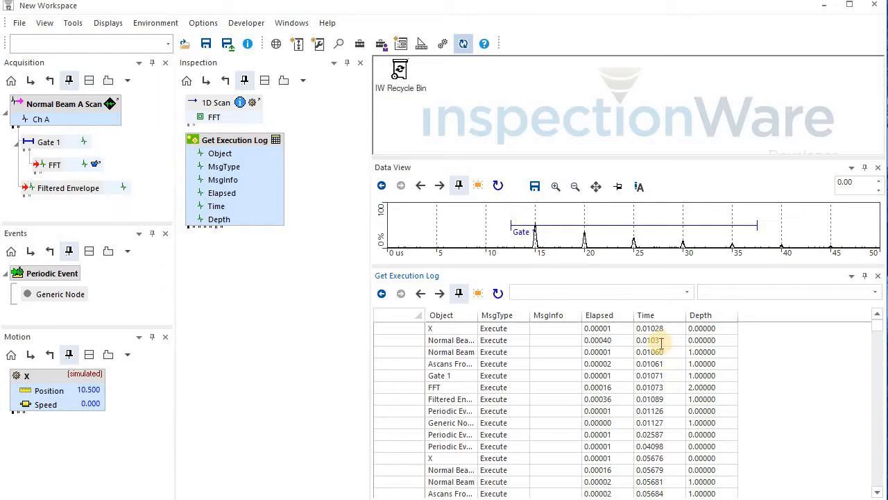
{"action": "scroll", "coordinate": [652, 402], "scroll_direction": "down", "scroll_amount": 8}
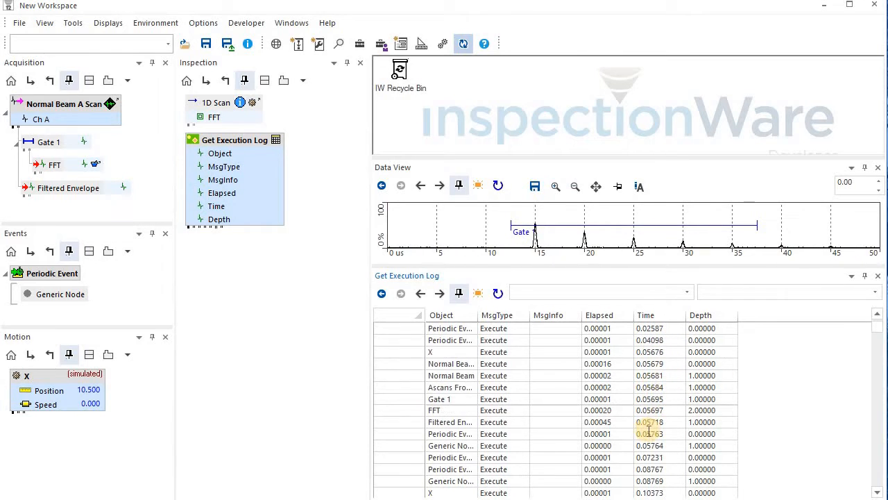
{"action": "scroll", "coordinate": [645, 432], "scroll_direction": "down", "scroll_amount": 15}
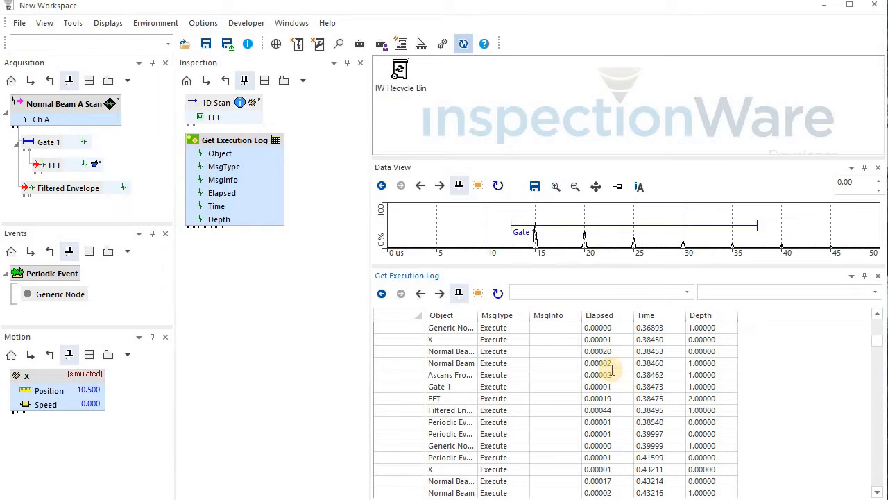
{"action": "scroll", "coordinate": [607, 371], "scroll_direction": "up", "scroll_amount": 10}
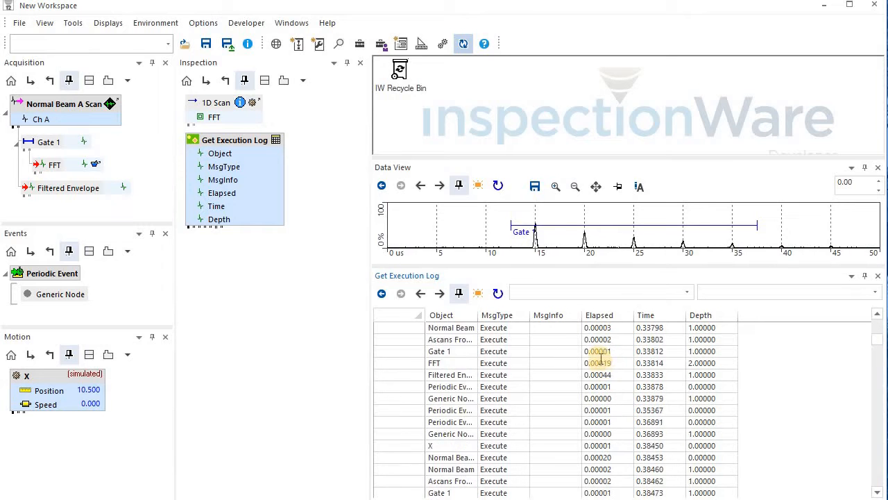
- Set the log table to show objects by Names and widen the Object column so full names fit
{"action": "left_click", "coordinate": [685, 295]}
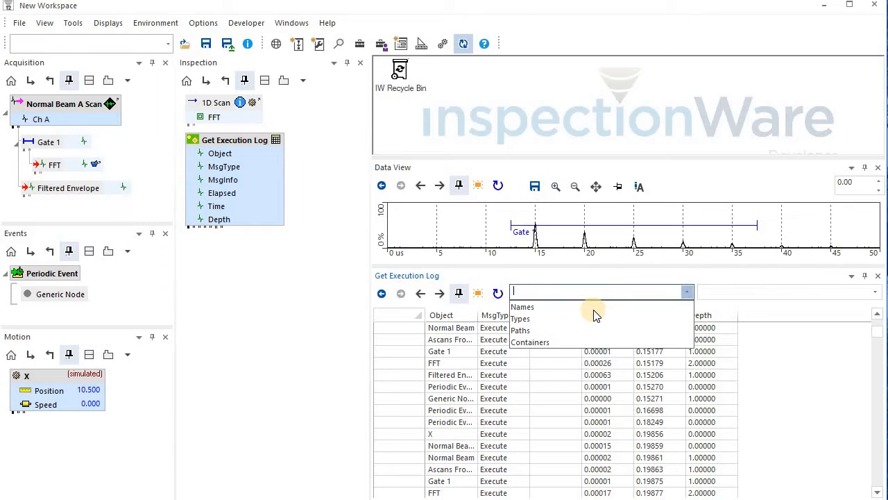
{"action": "left_click", "coordinate": [593, 308]}
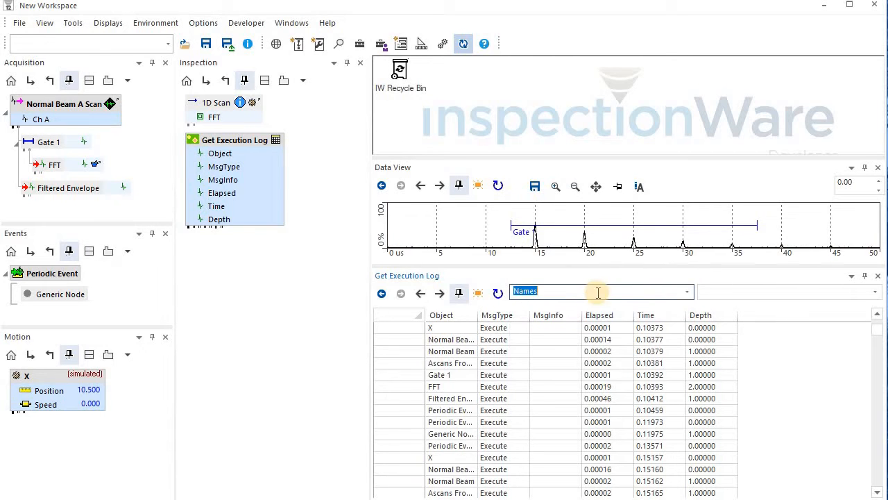
{"action": "left_click_drag", "start_coordinate": [477, 314], "coordinate": [586, 314]}
- Cycle the log table's object display through Types, Names and Paths, ending on Containers
{"action": "scroll", "coordinate": [580, 291], "scroll_direction": "down", "scroll_amount": 1}
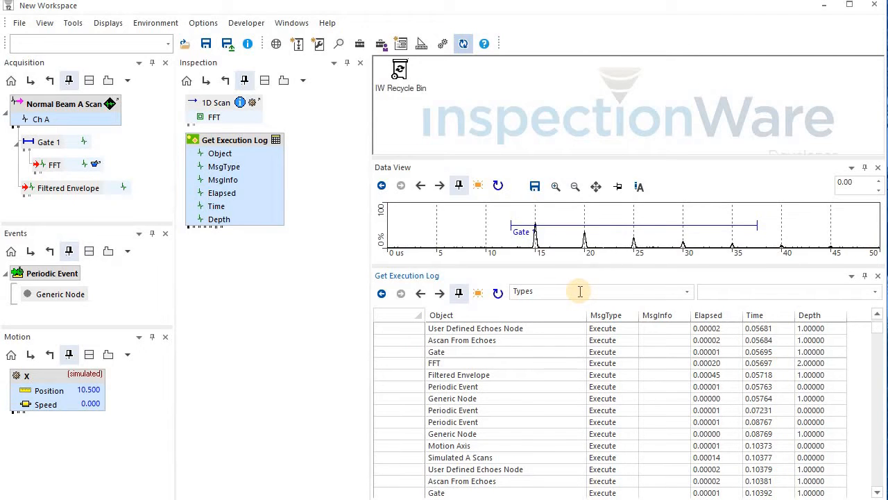
{"action": "scroll", "coordinate": [580, 291], "scroll_direction": "up", "scroll_amount": 1}
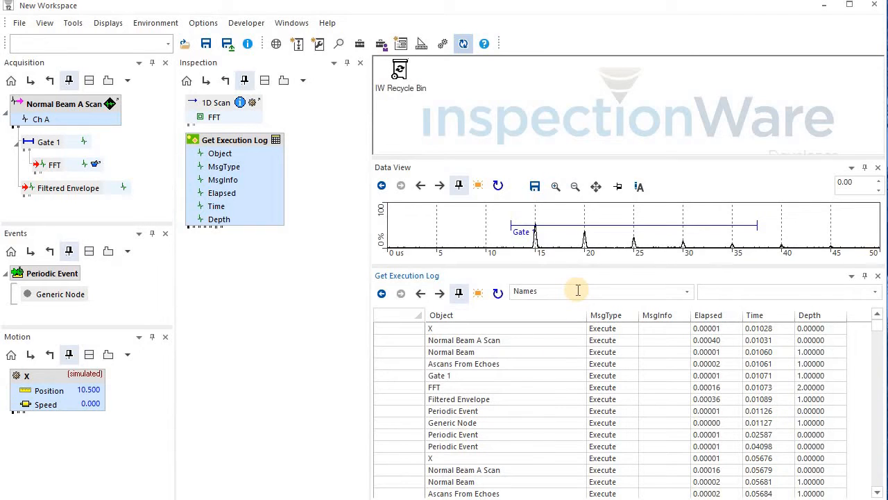
{"action": "scroll", "coordinate": [578, 290], "scroll_direction": "down", "scroll_amount": 1}
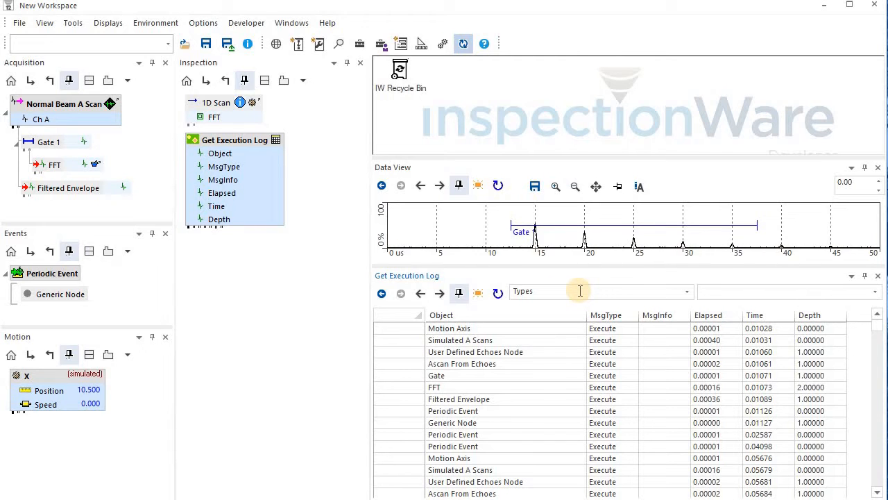
{"action": "scroll", "coordinate": [580, 290], "scroll_direction": "down", "scroll_amount": 1}
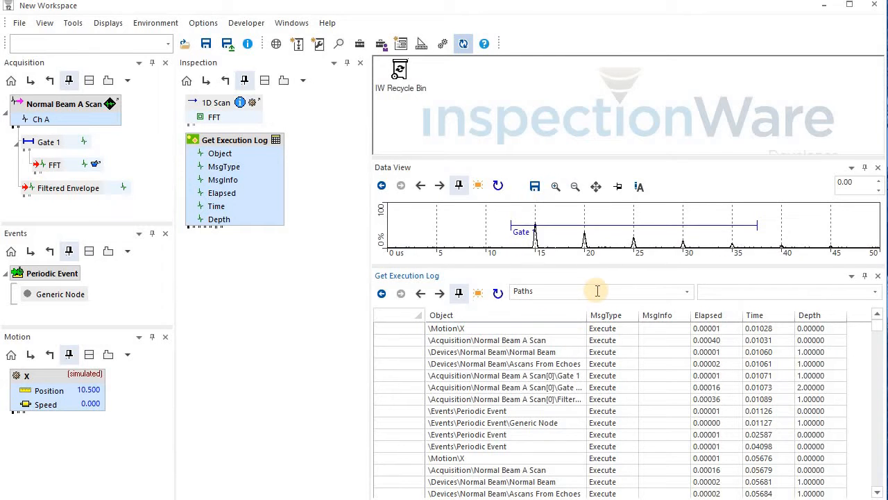
{"action": "scroll", "coordinate": [597, 291], "scroll_direction": "down", "scroll_amount": 1}
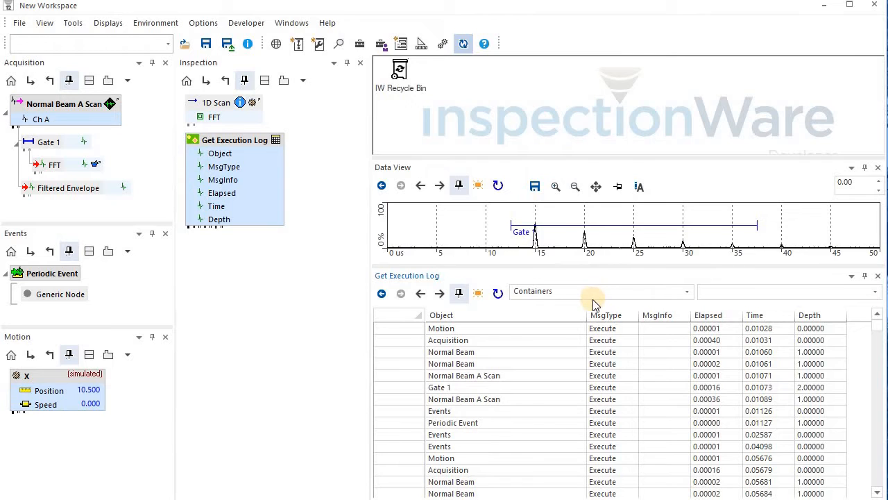
- Add the Summarize FPObject Data tool under Get Execution Log and display its table in the lower data view
{"action": "left_click", "coordinate": [360, 43]}
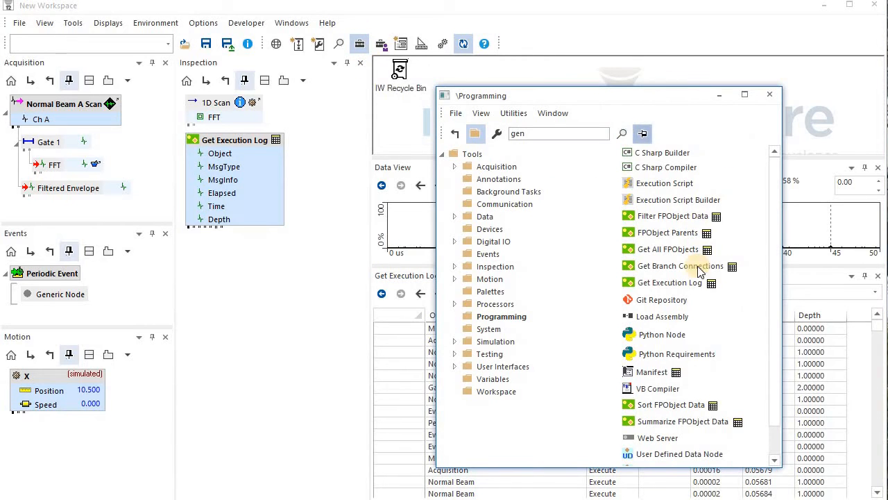
{"action": "scroll", "coordinate": [683, 385], "scroll_direction": "down", "scroll_amount": 1}
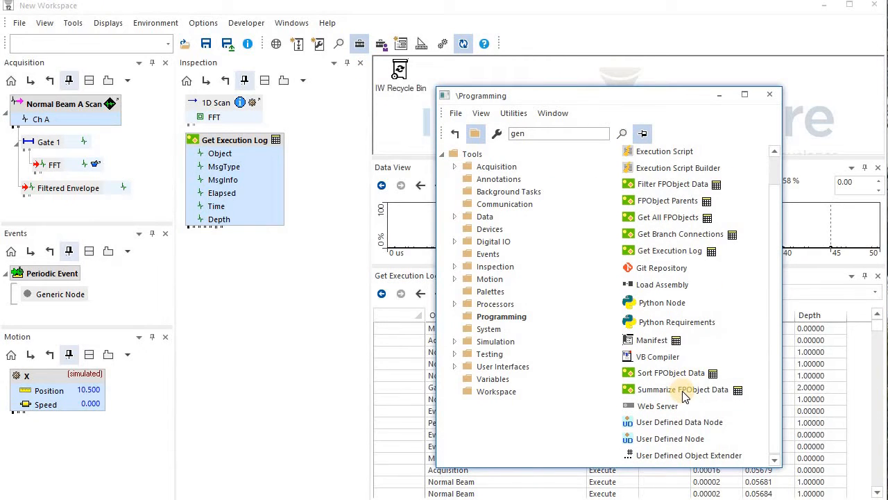
{"action": "left_click_drag", "start_coordinate": [685, 394], "coordinate": [228, 145]}
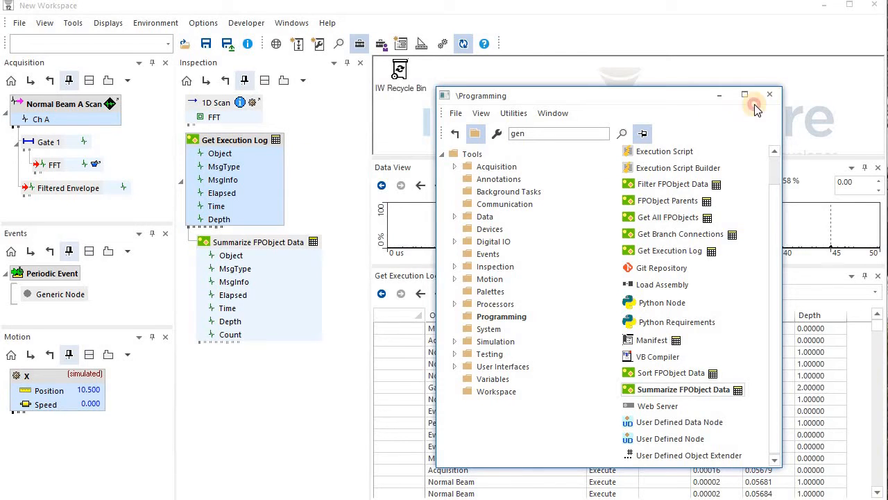
{"action": "left_click", "coordinate": [769, 95]}
{"action": "left_click_drag", "start_coordinate": [313, 242], "coordinate": [560, 382]}
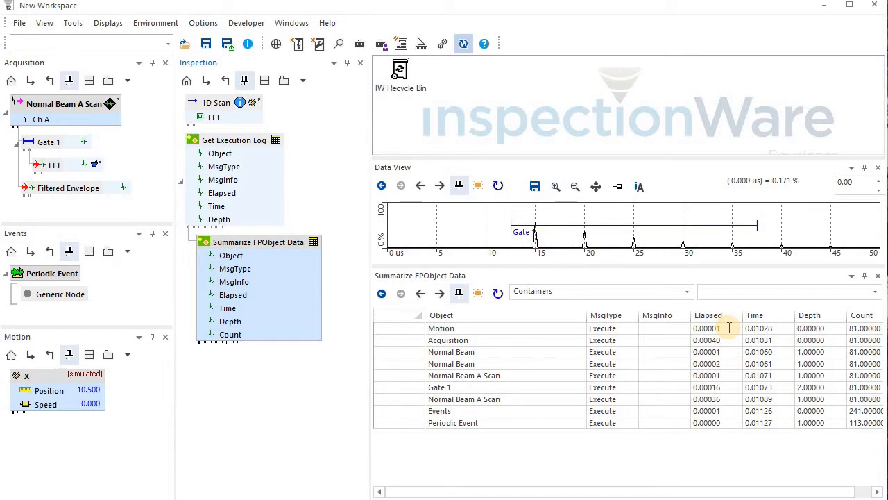
- Set the Sum column merging method of Summarize FPObject Data to Elapsed and update the summary
{"action": "left_click", "coordinate": [261, 240]}
{"action": "double_click", "coordinate": [261, 241]}
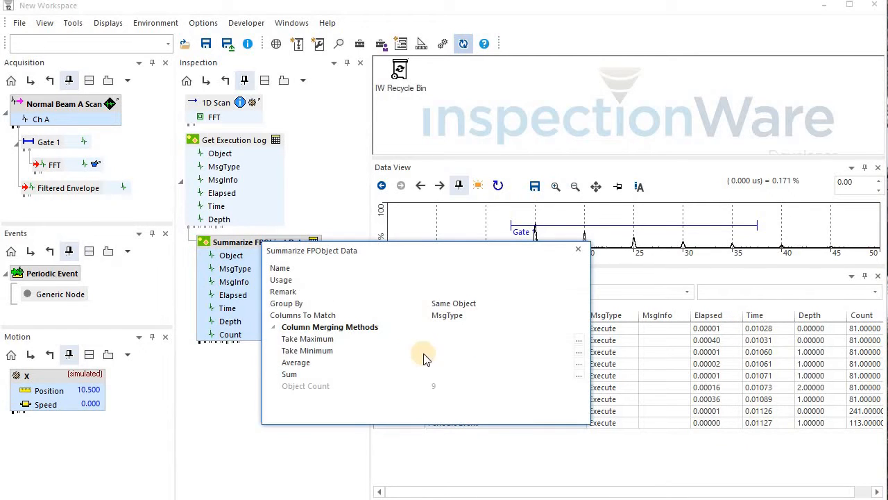
{"action": "left_click", "coordinate": [442, 375]}
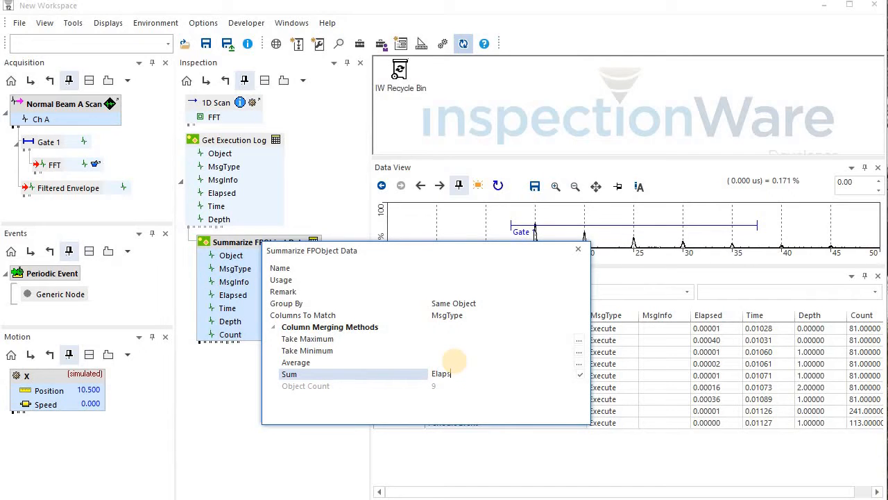
{"action": "key", "text": "Return"}
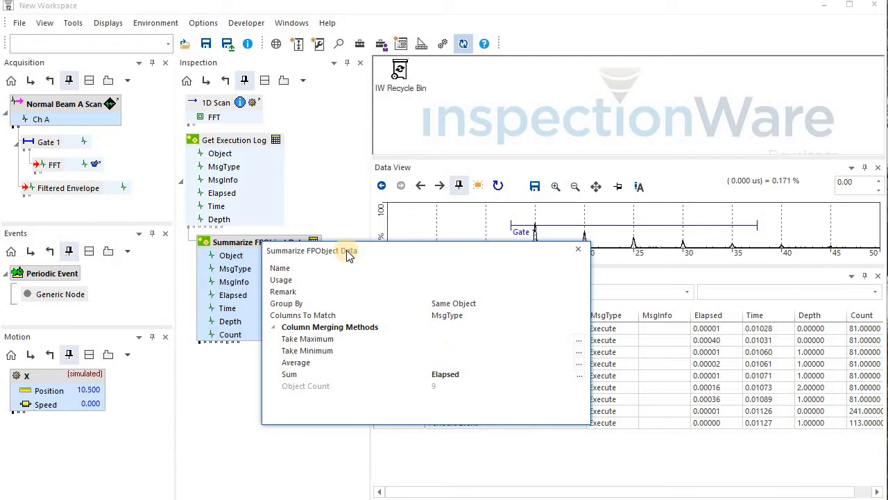
{"action": "left_click", "coordinate": [232, 237]}
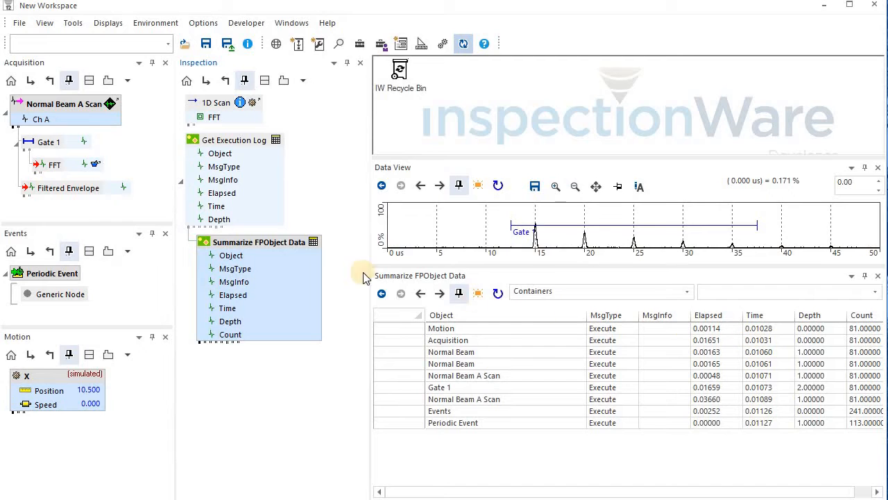
- Clear the Sum merging method of Summarize FPObject Data, set Average to Elapsed, and update the summary
{"action": "left_click", "coordinate": [270, 245]}
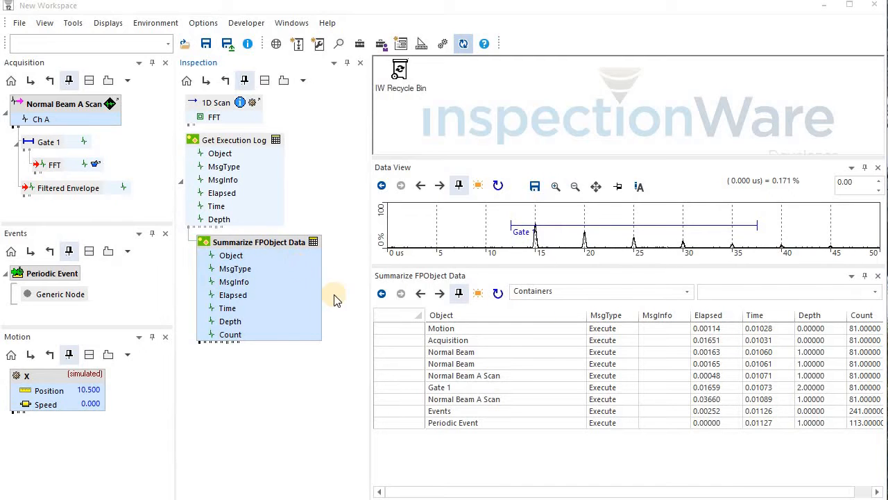
{"action": "left_click", "coordinate": [446, 387]}
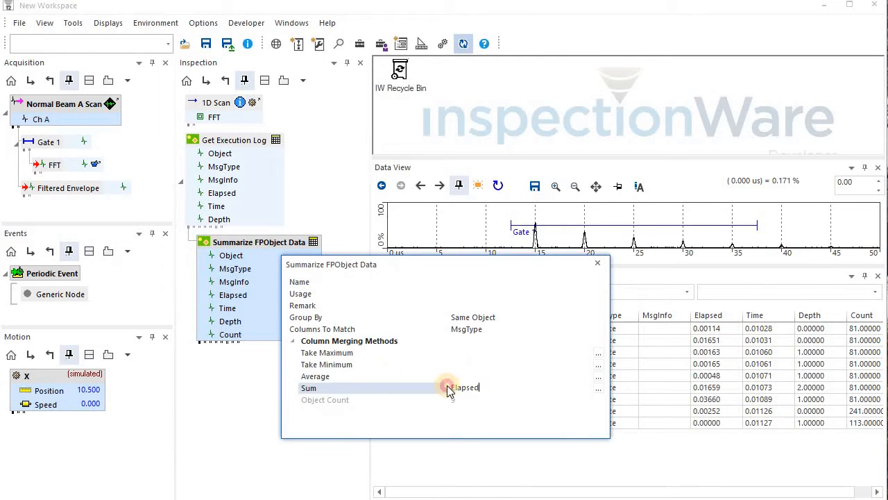
{"action": "key", "text": "Delete"}
{"action": "left_click", "coordinate": [484, 376]}
{"action": "type", "text": "Elapsed"}
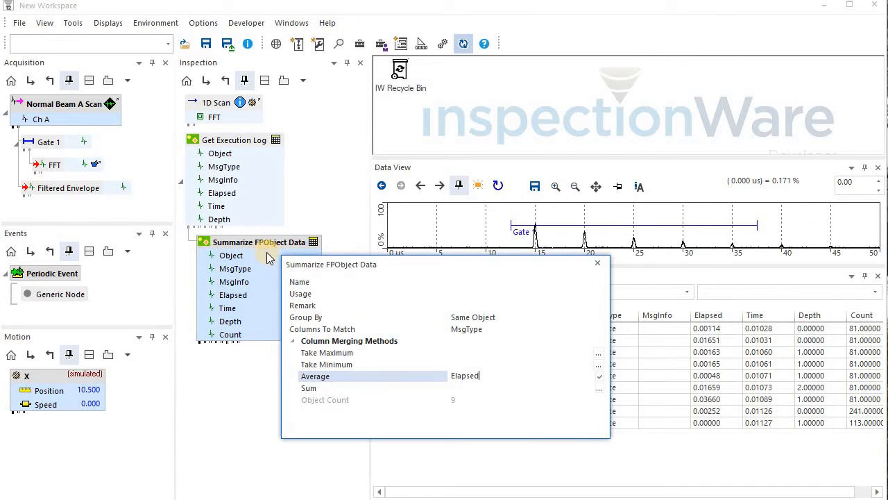
{"action": "left_click", "coordinate": [252, 247]}
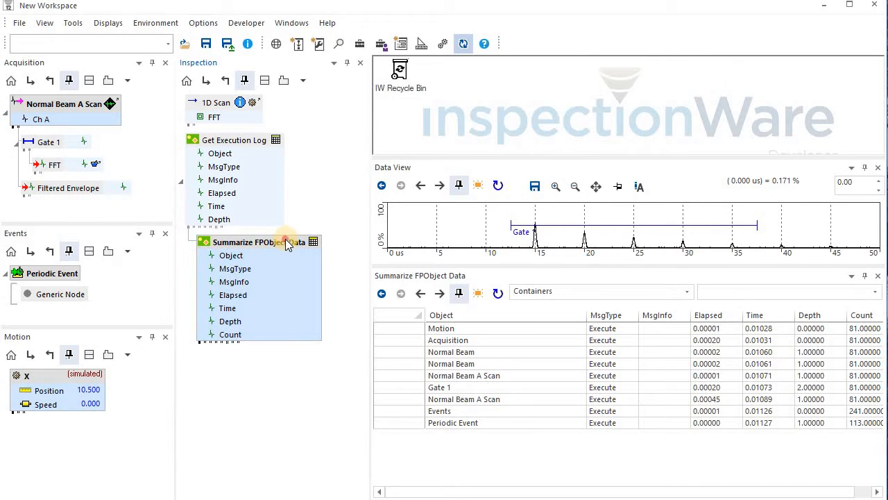
- Set the Take Maximum merging method of Summarize FPObject Data to Elapsed, clear Average, and update the summary
{"action": "left_click", "coordinate": [287, 240]}
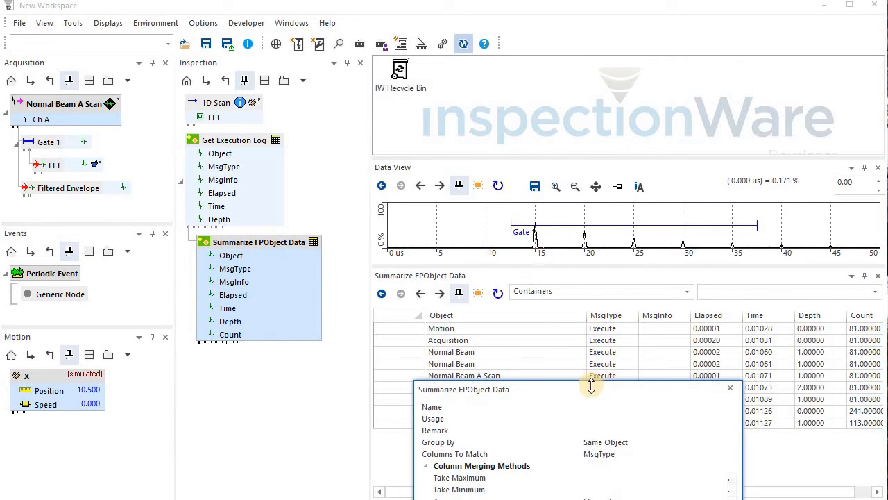
{"action": "left_click", "coordinate": [512, 337]}
{"action": "type", "text": "Elapsed"}
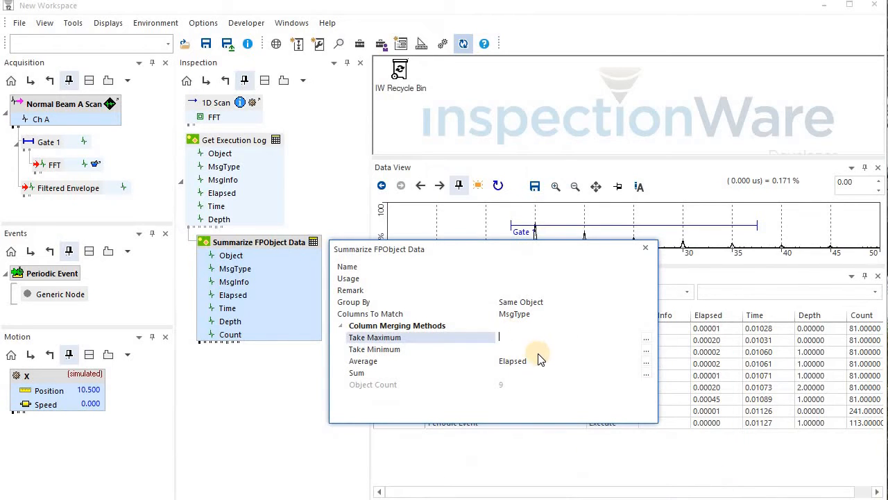
{"action": "left_click", "coordinate": [545, 363]}
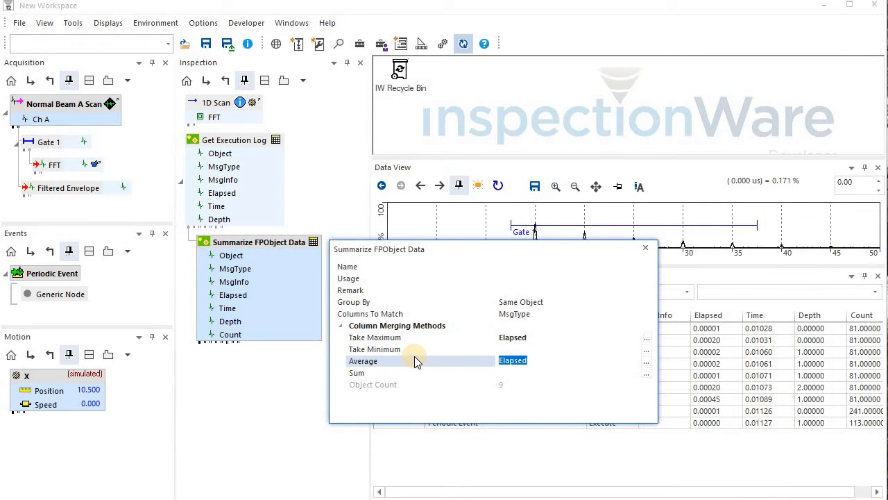
{"action": "key", "text": "Delete"}
{"action": "left_click", "coordinate": [262, 268]}
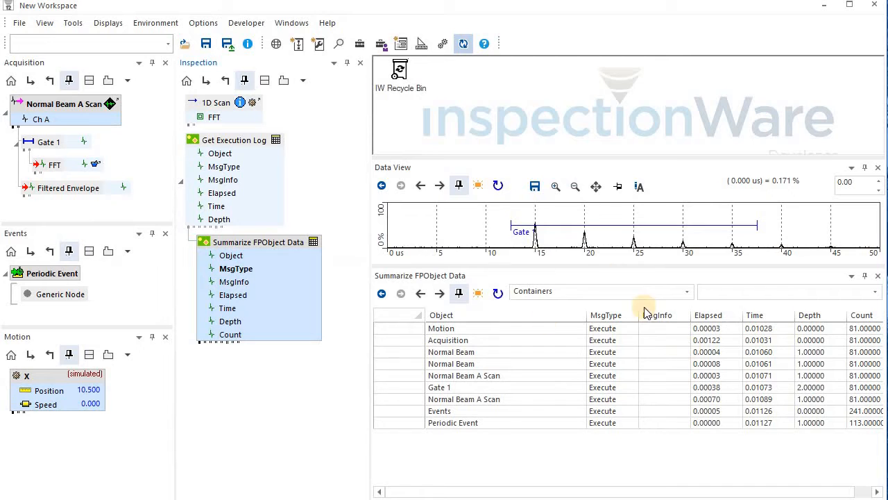
- Add the Sort FPObject Data tool under Get Execution Log and display its table in the lower data view
{"action": "left_click", "coordinate": [360, 43]}
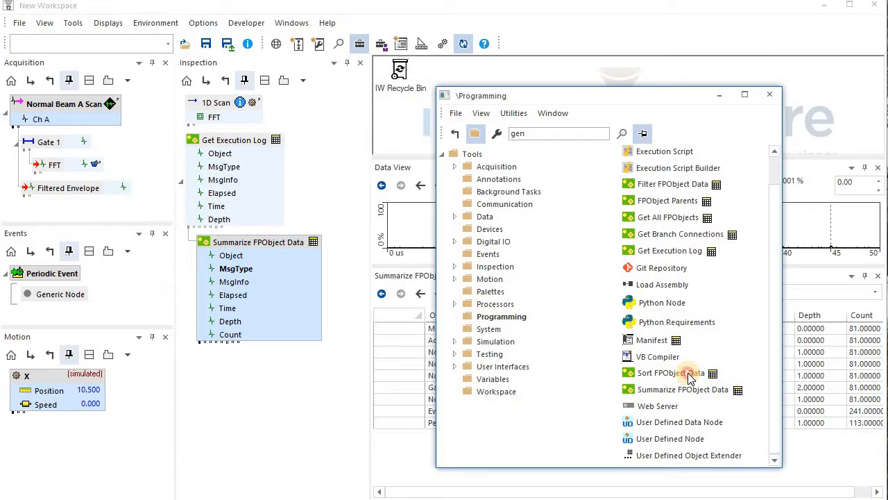
{"action": "left_click_drag", "start_coordinate": [684, 372], "coordinate": [255, 150]}
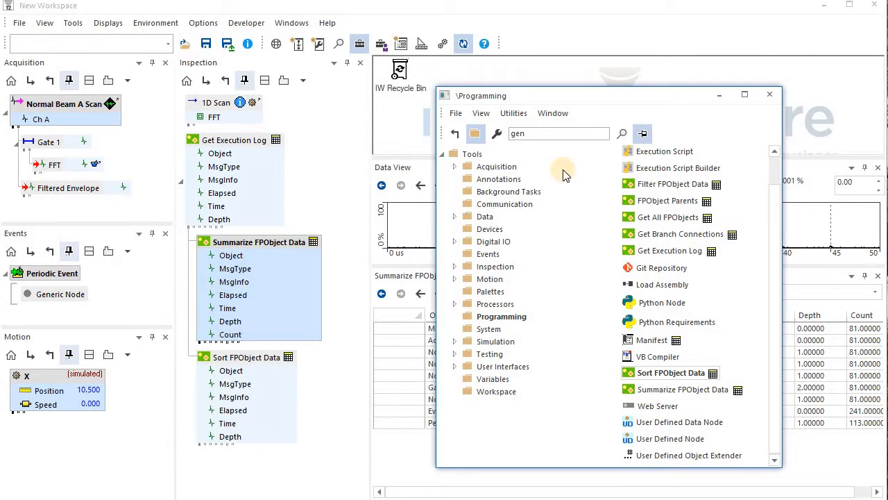
{"action": "left_click", "coordinate": [769, 94]}
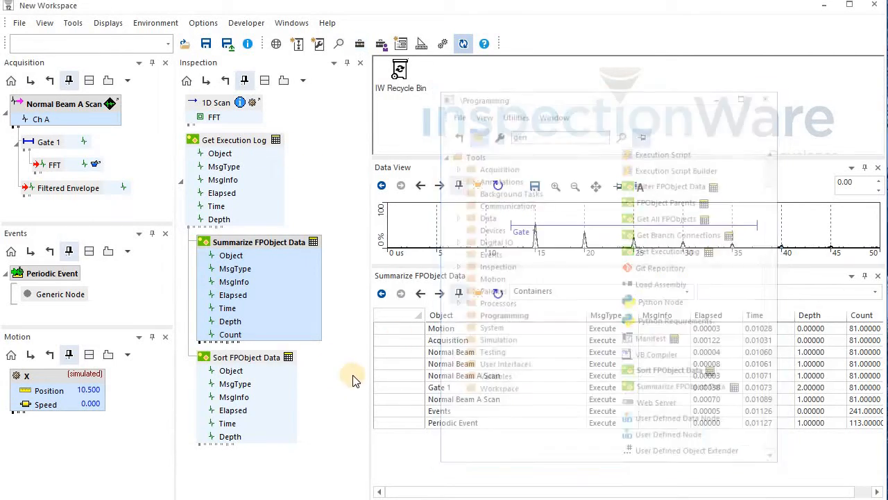
{"action": "left_click", "coordinate": [260, 357]}
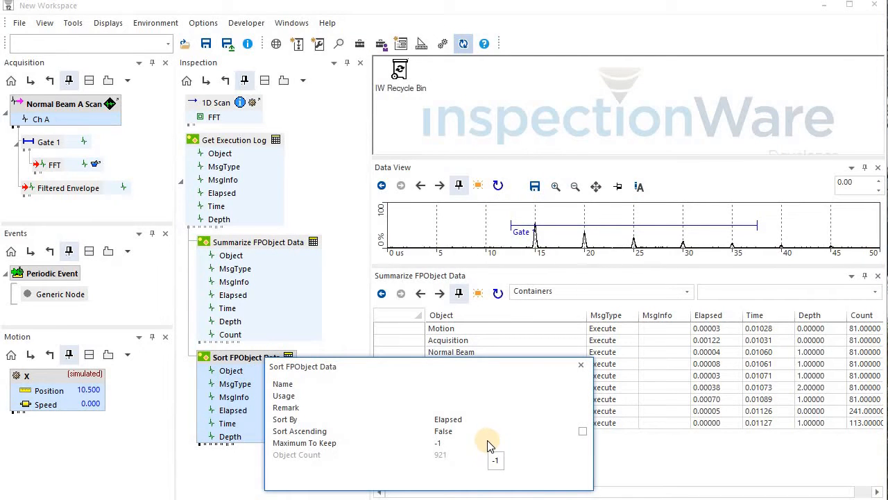
{"action": "left_click_drag", "start_coordinate": [281, 356], "coordinate": [510, 412]}
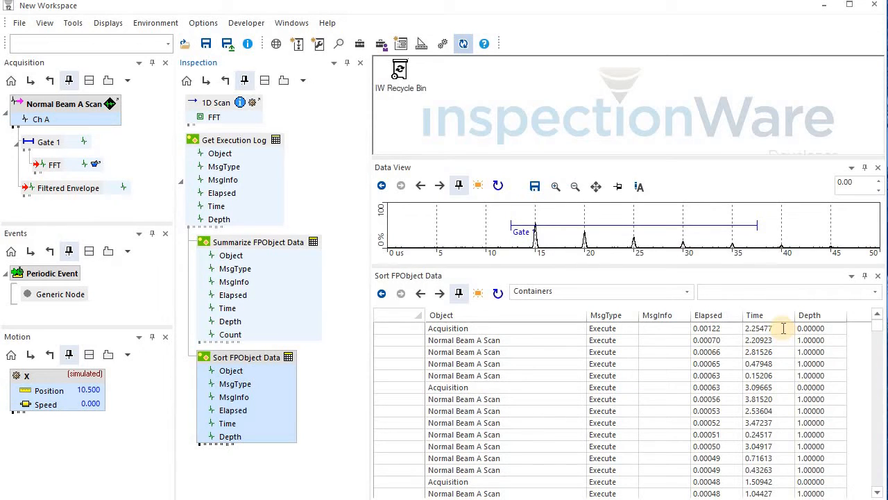
{"action": "left_click", "coordinate": [732, 328]}
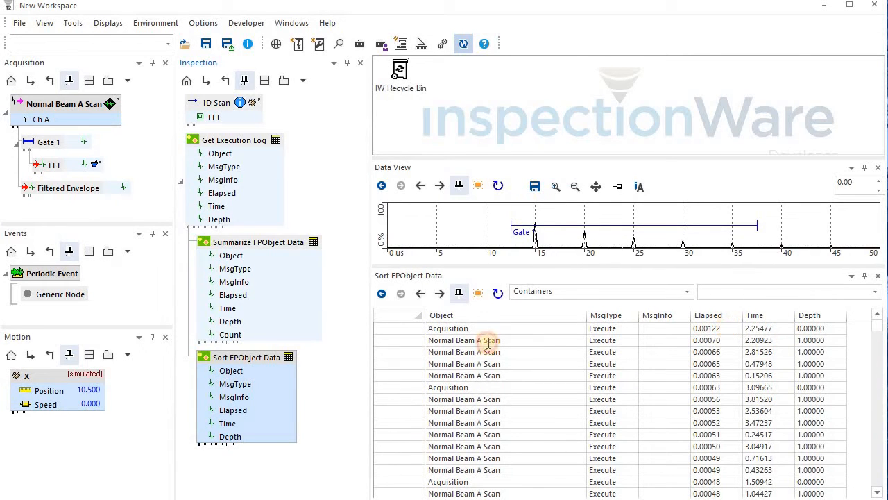
- Set Maximum To Keep of Sort FPObject Data to 5 and update the sorted table
{"action": "left_click", "coordinate": [251, 357]}
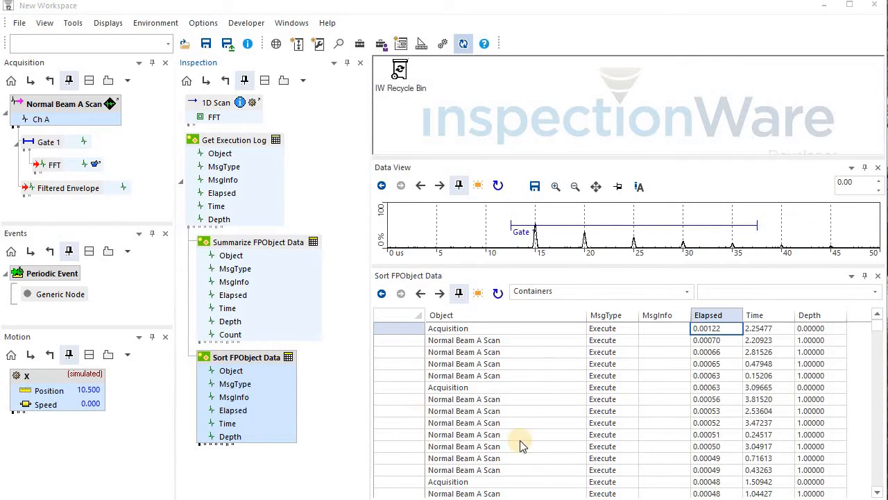
{"action": "left_click_drag", "start_coordinate": [621, 429], "coordinate": [613, 298]}
{"action": "left_click", "coordinate": [544, 368]}
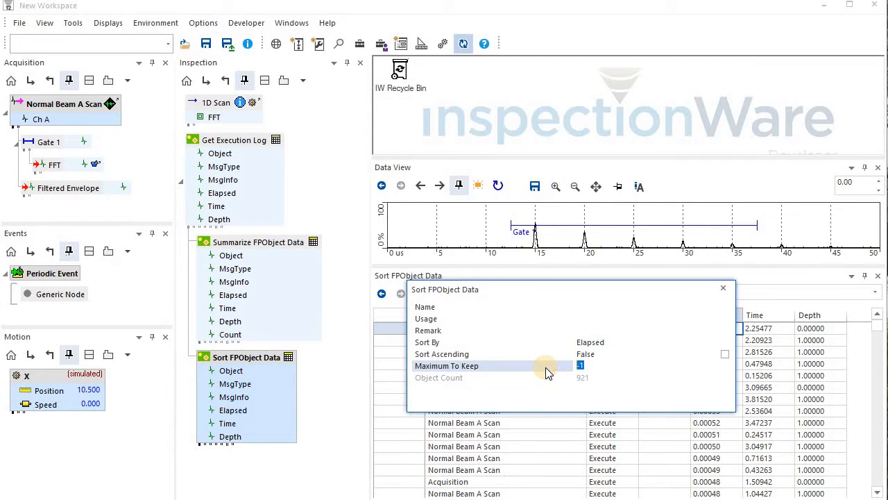
{"action": "type", "text": "5"}
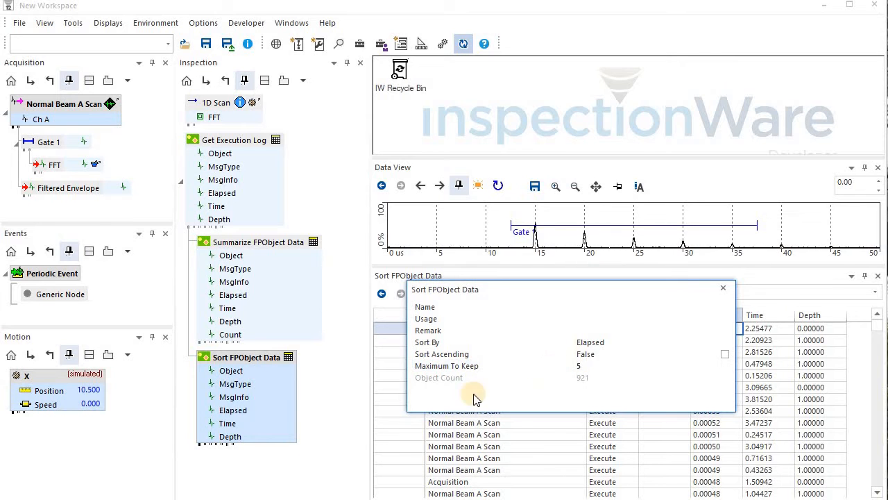
{"action": "left_click", "coordinate": [320, 425]}
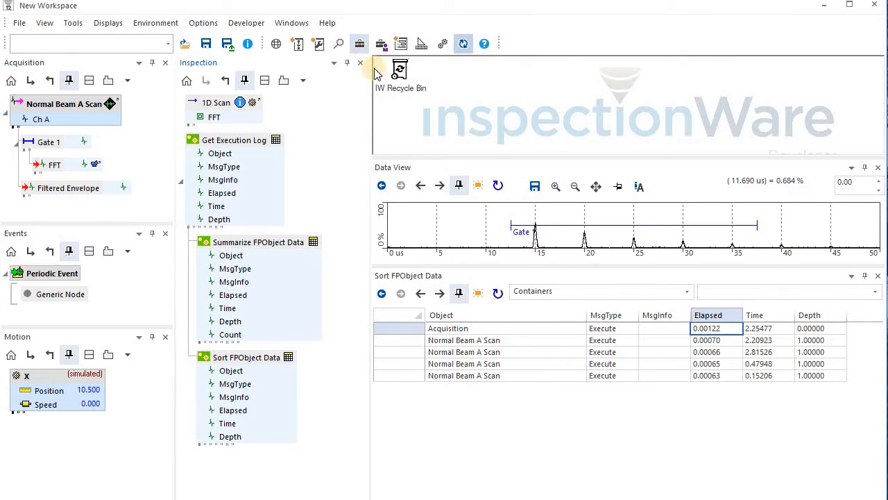
- Add a Filter FPObject Data tool under Get Execution Log that keeps objects of type FFT, and display its table in the lower data view
{"action": "left_click", "coordinate": [360, 44]}
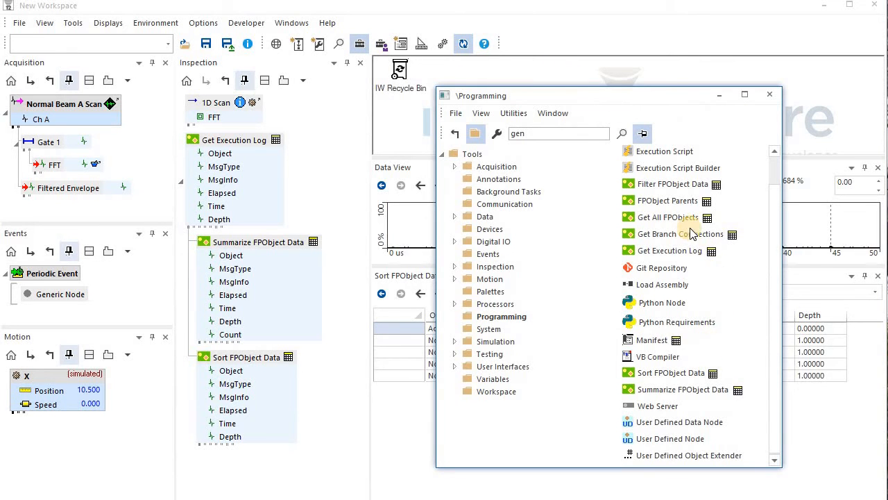
{"action": "left_click_drag", "start_coordinate": [683, 187], "coordinate": [270, 456]}
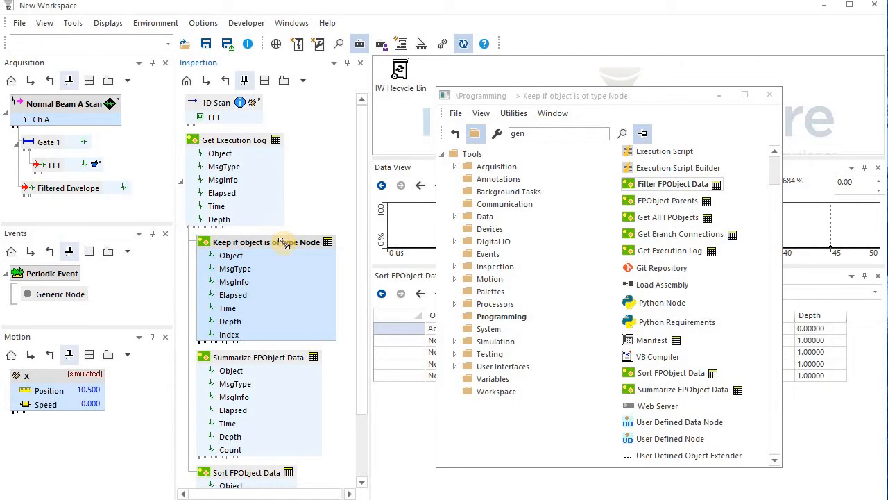
{"action": "double_click", "coordinate": [284, 242]}
{"action": "left_click", "coordinate": [524, 331]}
{"action": "left_click", "coordinate": [483, 329]}
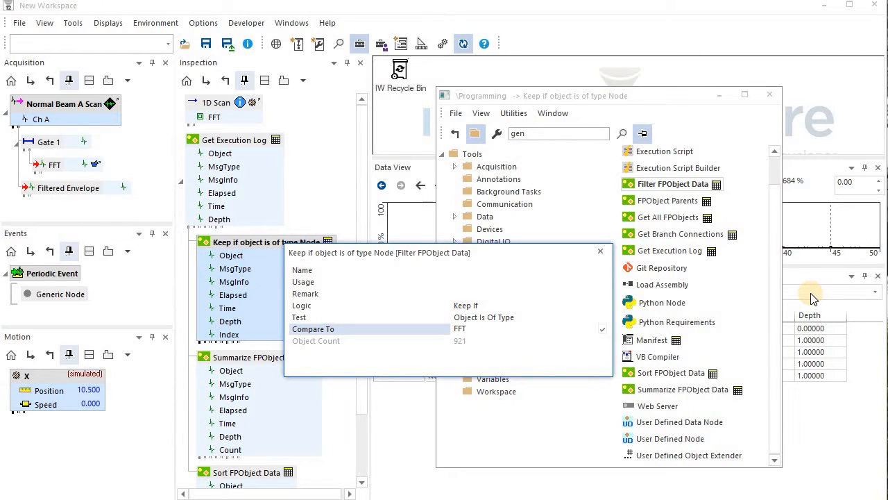
{"action": "key", "text": "Return"}
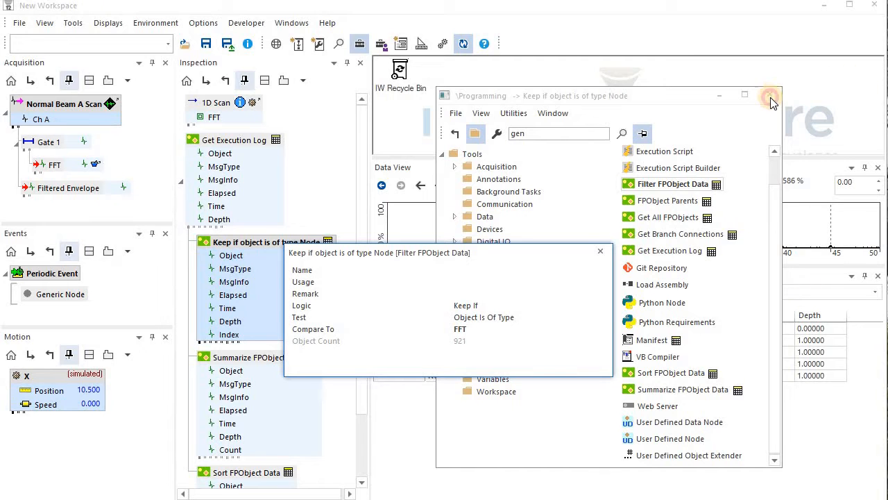
{"action": "left_click", "coordinate": [772, 102]}
{"action": "left_click", "coordinate": [600, 250]}
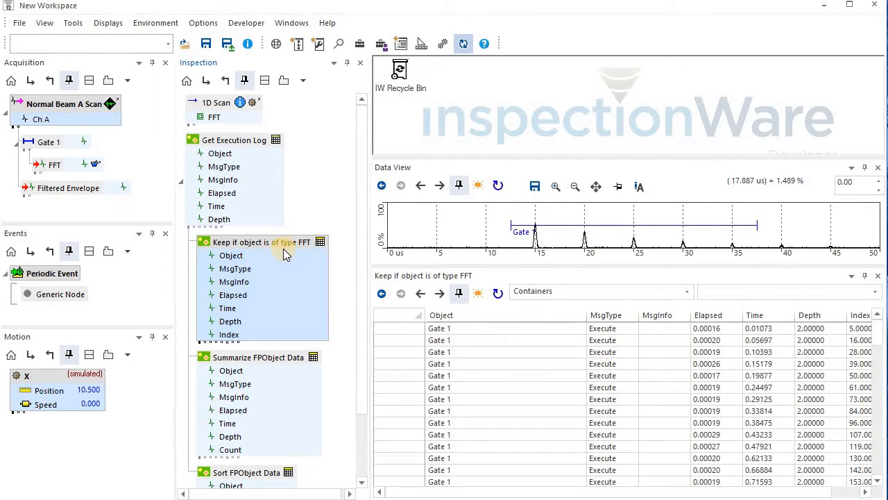
- Move Summarize FPObject Data and Sort FPObject Data under the FFT filter
{"action": "mouse_move", "coordinate": [285, 256]}
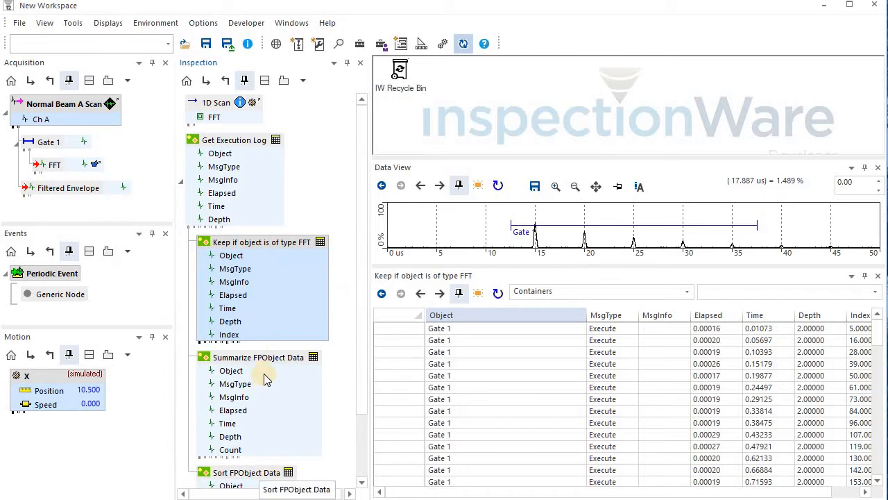
{"action": "left_click_drag", "start_coordinate": [258, 357], "coordinate": [281, 243]}
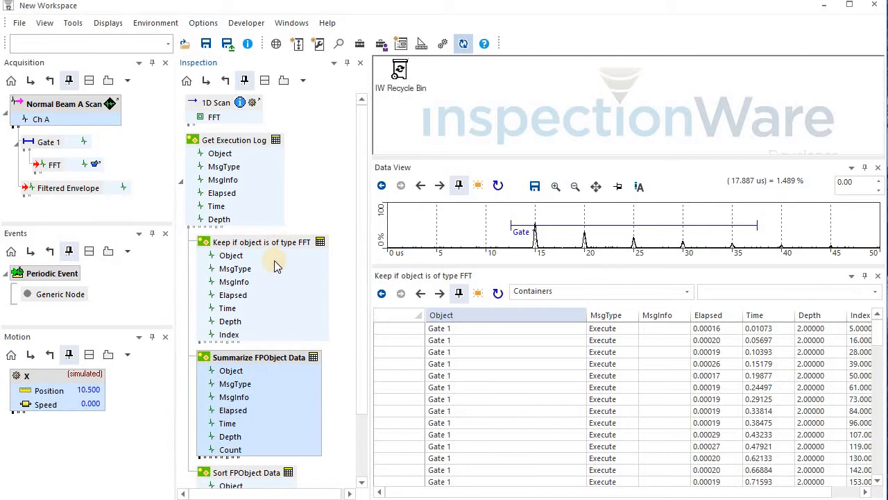
{"action": "left_click_drag", "start_coordinate": [260, 486], "coordinate": [290, 247]}
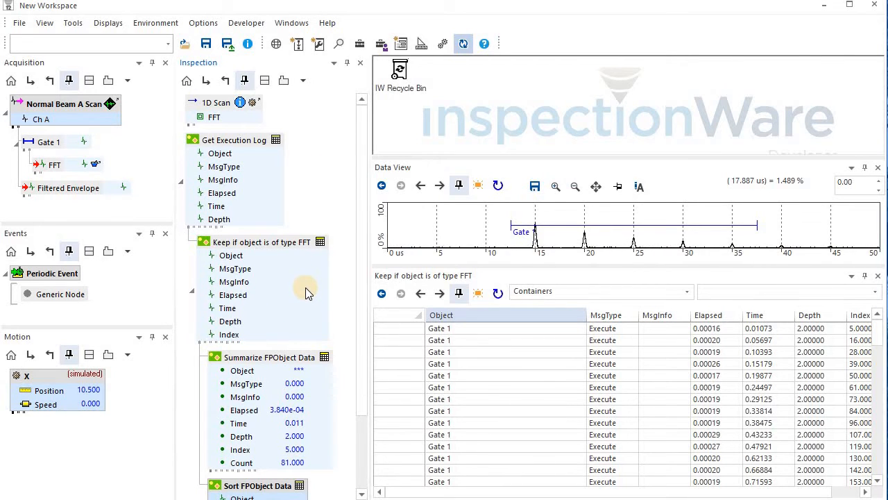
{"action": "mouse_move", "coordinate": [310, 305]}
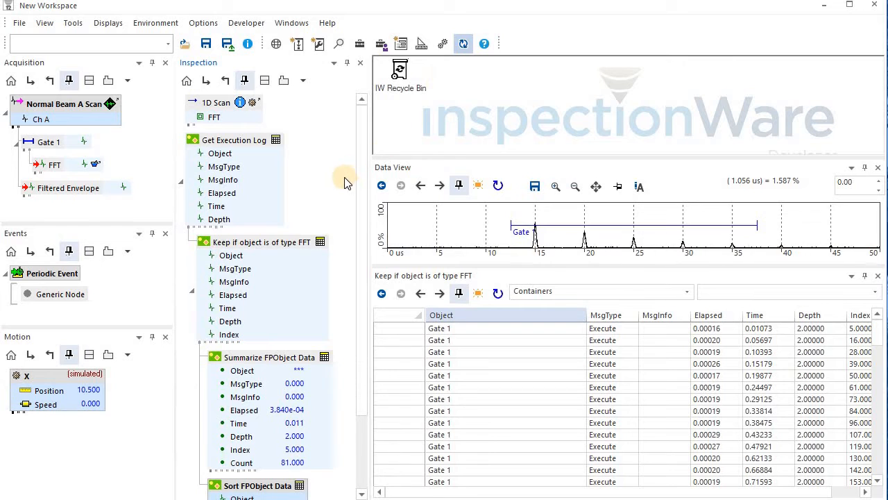
- Move Summarize FPObject Data back under Get Execution Log and delete the FFT filter together with its sort tool
{"action": "left_click", "coordinate": [280, 247]}
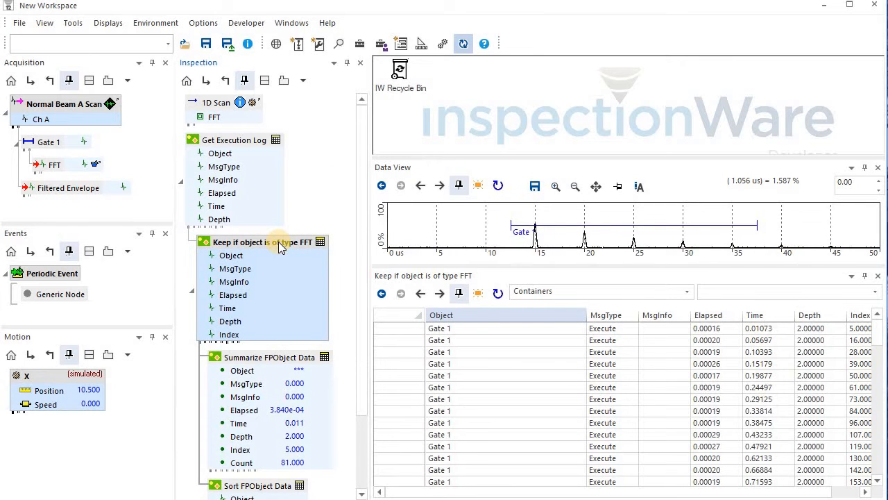
{"action": "left_click_drag", "start_coordinate": [256, 356], "coordinate": [250, 231]}
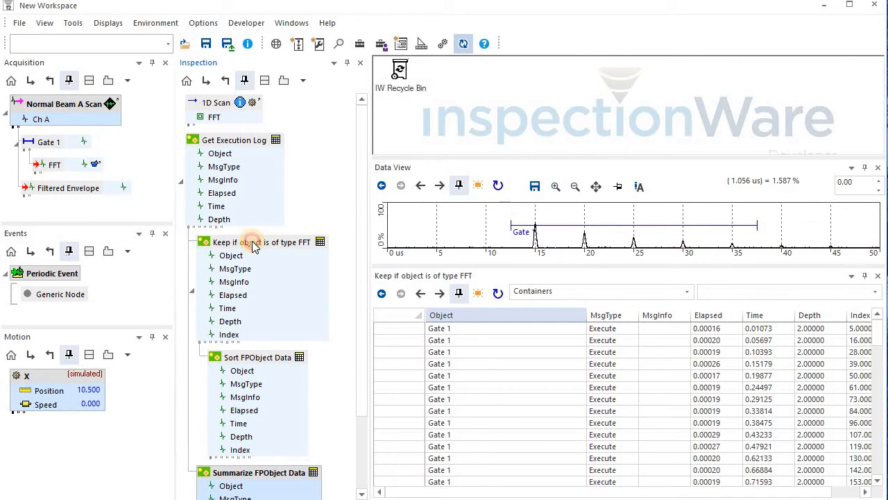
{"action": "left_click", "coordinate": [252, 247]}
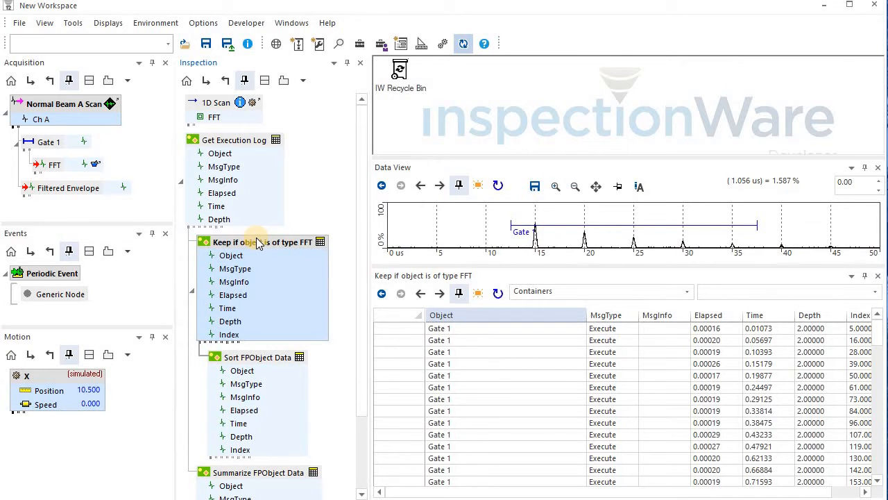
{"action": "key", "text": "Delete"}
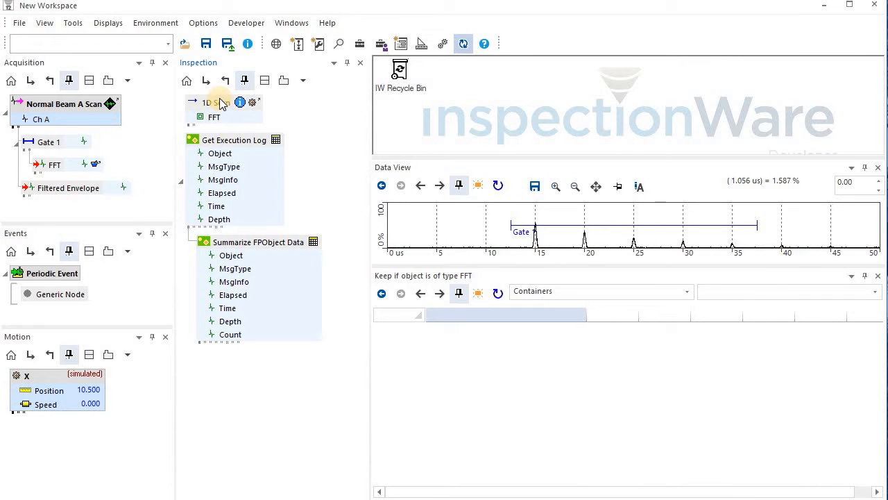
- Set the Branch Root of Get Execution Log to \Inspection\1D Scan and run a timed execute
{"action": "left_click_drag", "start_coordinate": [219, 104], "coordinate": [242, 141]}
{"action": "double_click", "coordinate": [242, 141]}
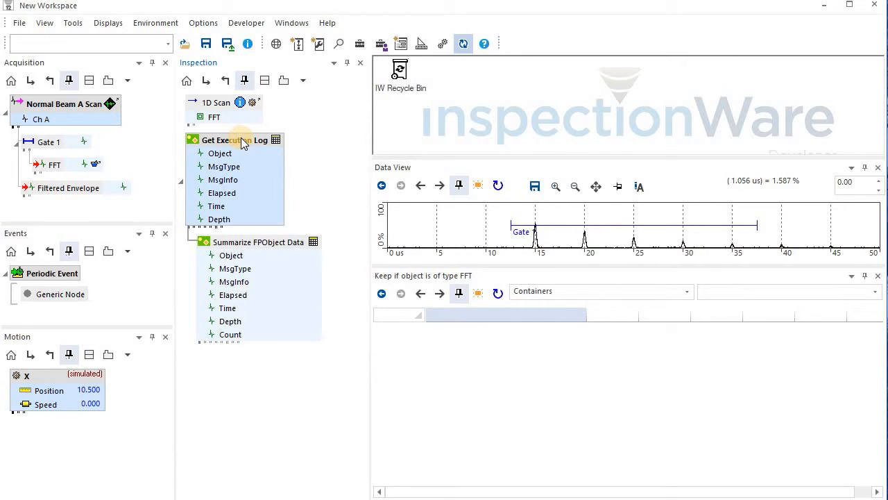
{"action": "left_click", "coordinate": [439, 200]}
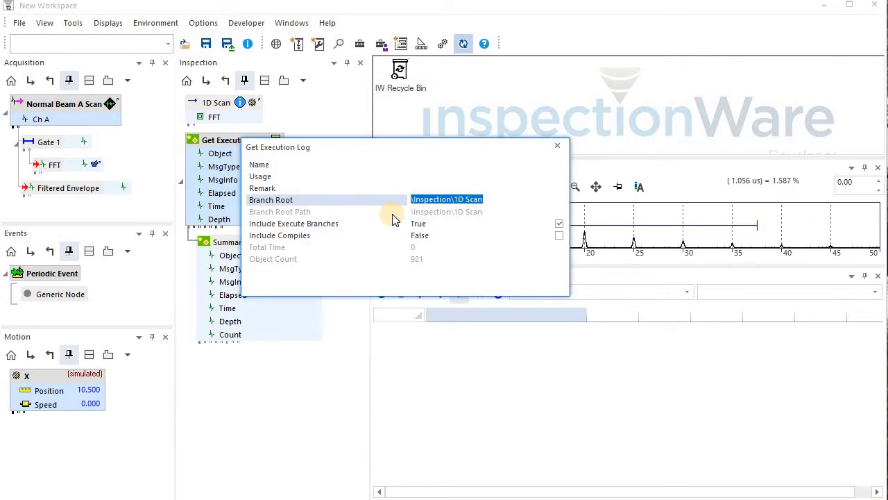
{"action": "left_click", "coordinate": [558, 146]}
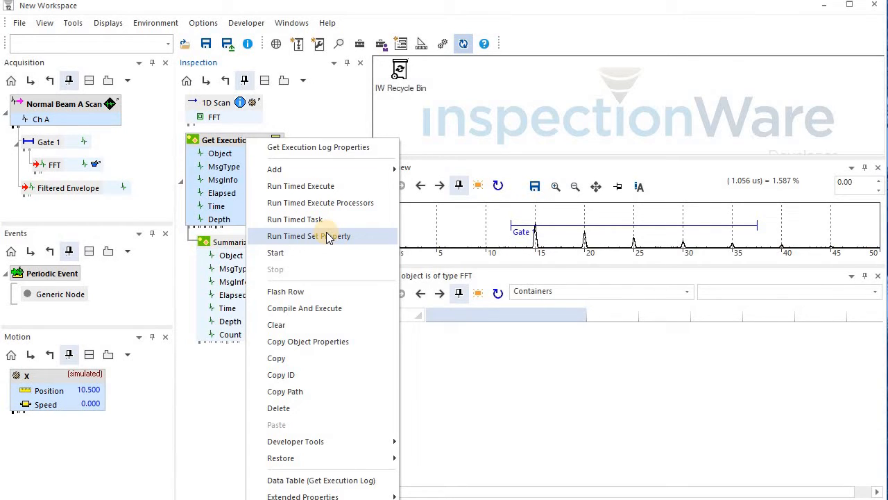
{"action": "left_click", "coordinate": [310, 191]}
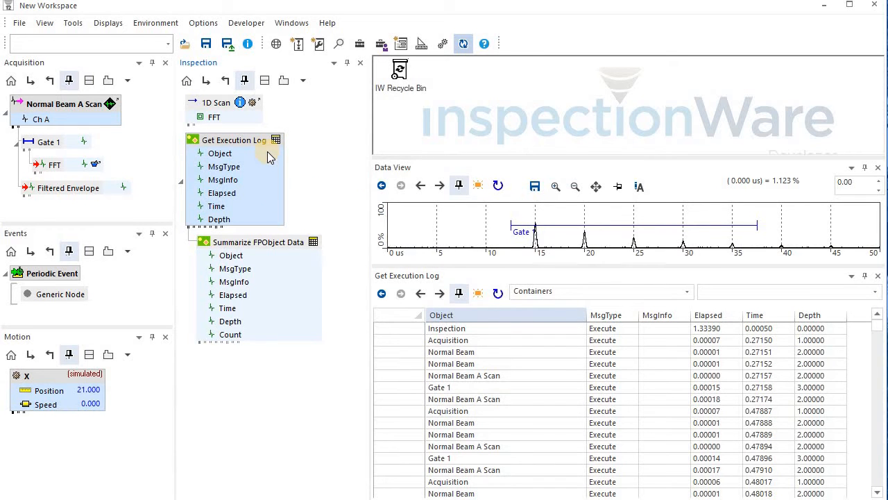
- Display the Summarize FPObject Data table in the lower data view, clearing Take Maximum and setting Sum to Elapsed as its column merging methods
{"action": "mouse_move", "coordinate": [271, 157]}
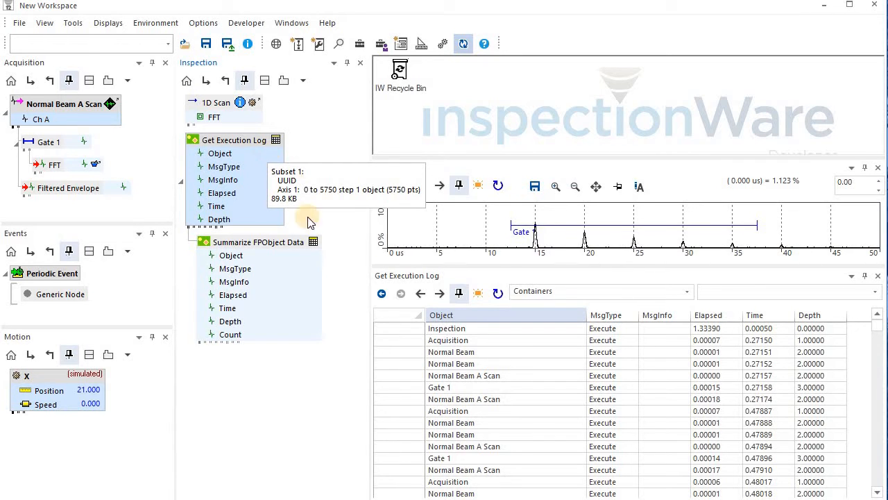
{"action": "left_click_drag", "start_coordinate": [315, 239], "coordinate": [541, 393]}
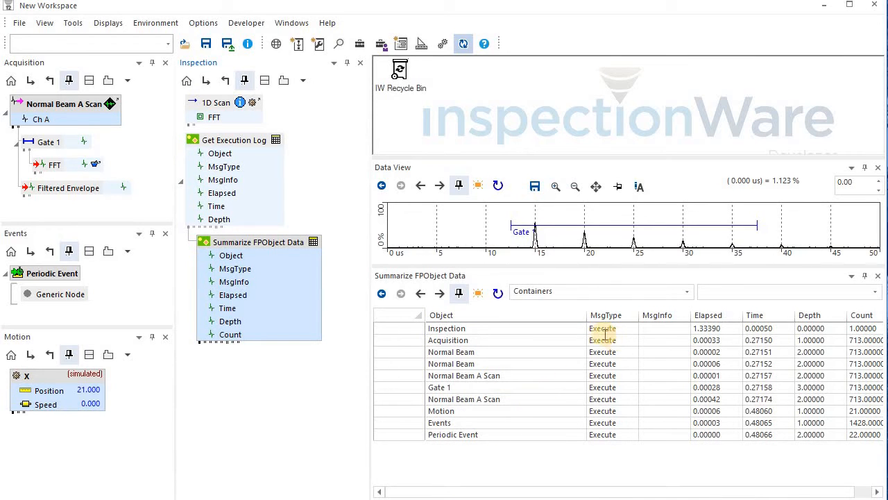
{"action": "double_click", "coordinate": [270, 240]}
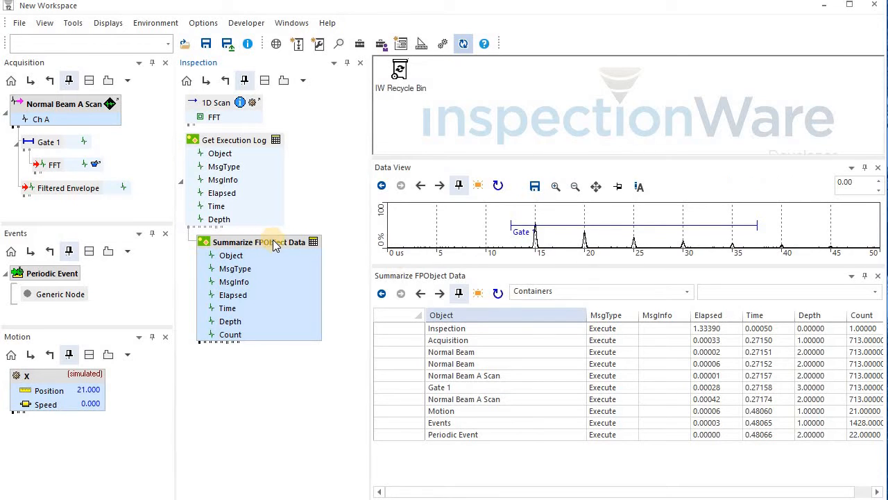
{"action": "left_click", "coordinate": [406, 329]}
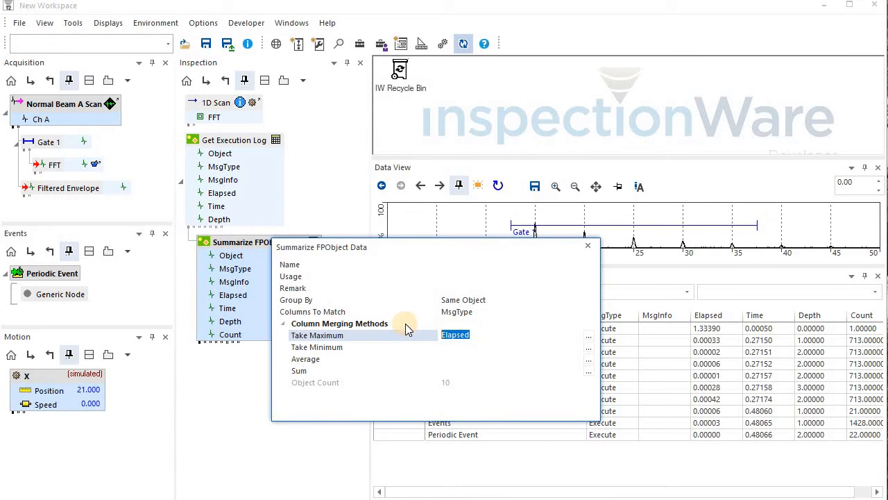
{"action": "key", "text": "BackSpace"}
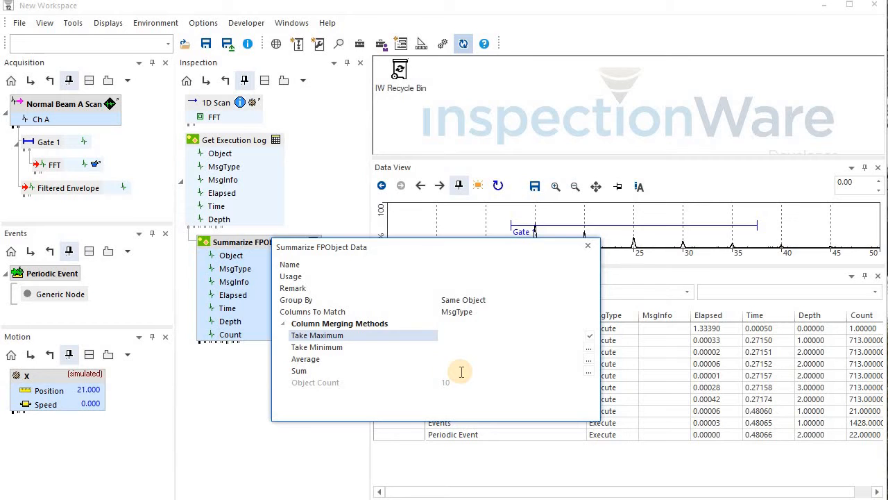
{"action": "left_click", "coordinate": [458, 371]}
{"action": "type", "text": "Elapsed"}
{"action": "left_click", "coordinate": [241, 244]}
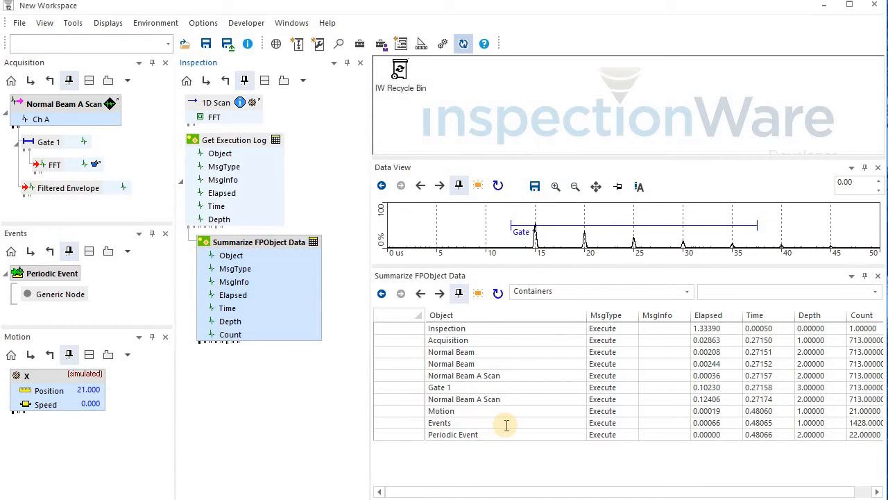
{"action": "left_click_drag", "start_coordinate": [310, 246], "coordinate": [528, 418]}
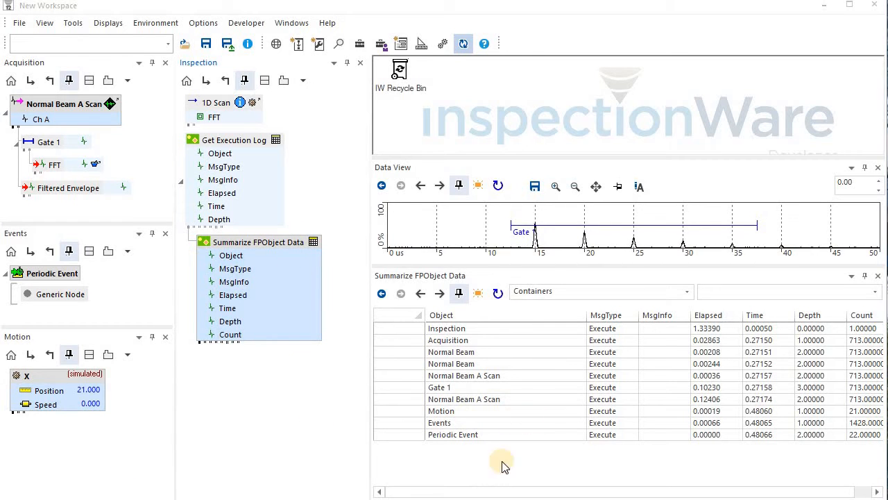
- Add an FPObject Parents tool under Get Execution Log and display its table in the lower data view
{"action": "left_click", "coordinate": [364, 41]}
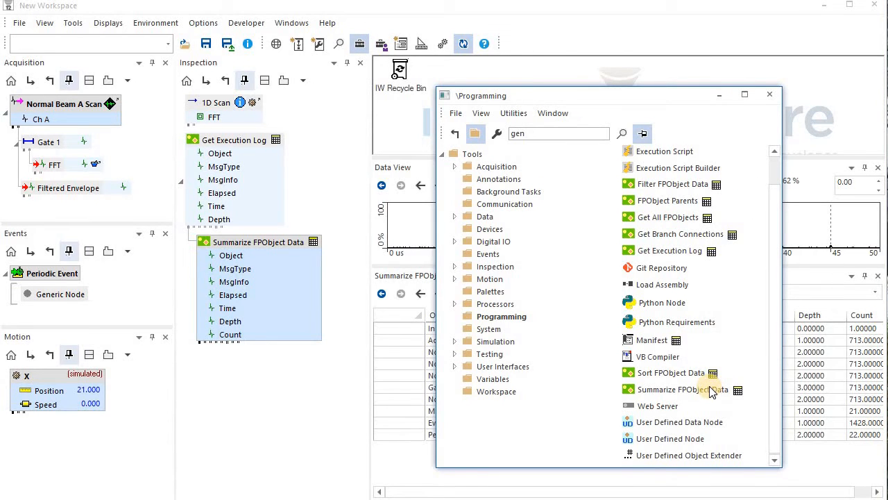
{"action": "left_click_drag", "start_coordinate": [691, 202], "coordinate": [236, 143]}
{"action": "left_click", "coordinate": [771, 95]}
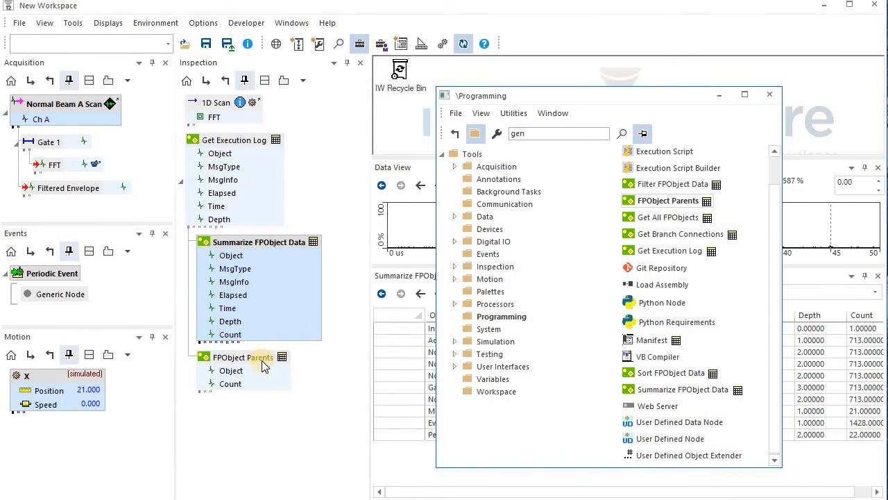
{"action": "left_click_drag", "start_coordinate": [282, 358], "coordinate": [533, 372]}
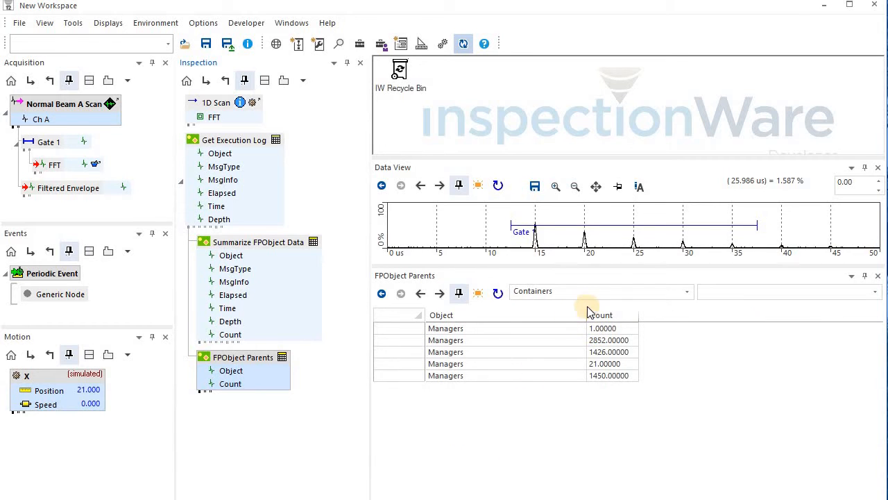
- Show the FPObject Parents table's objects as Names and narrow its Object column
{"action": "left_click", "coordinate": [689, 290]}
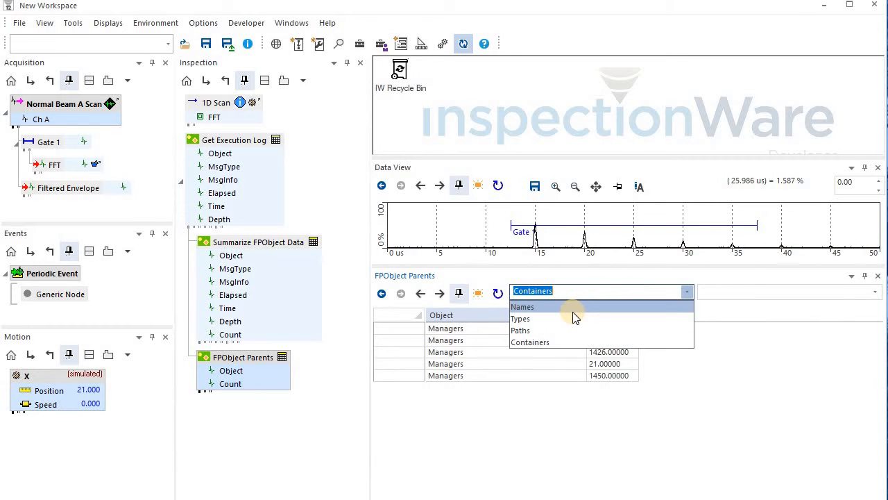
{"action": "left_click", "coordinate": [535, 306]}
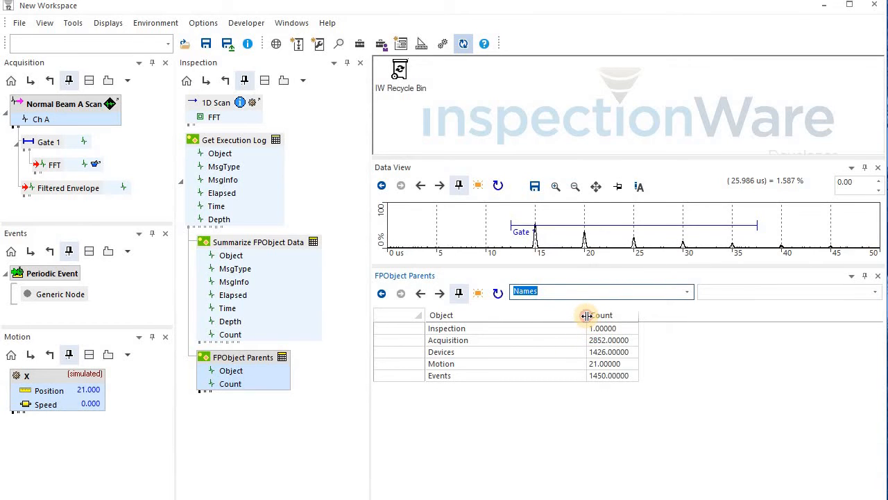
{"action": "left_click_drag", "start_coordinate": [587, 317], "coordinate": [531, 327]}
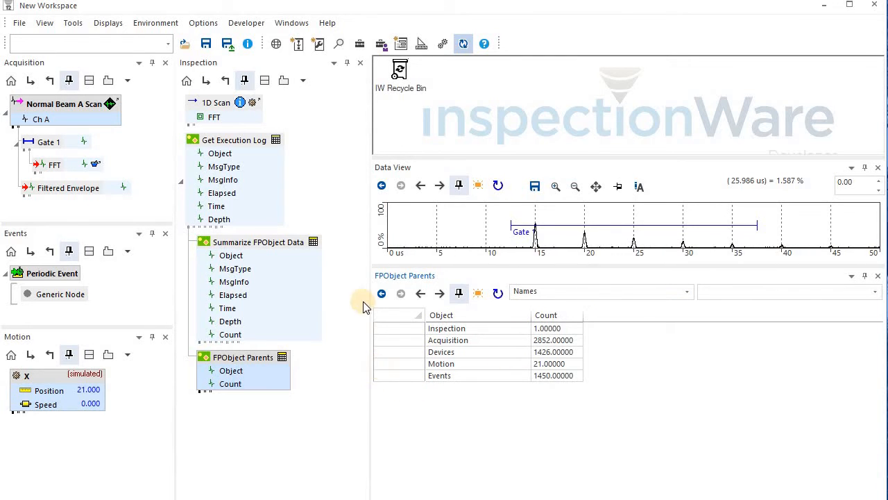
- Display the Summarize FPObject Data table again, and delete Get Execution Log together with its child tools
{"action": "left_click_drag", "start_coordinate": [313, 239], "coordinate": [467, 365]}
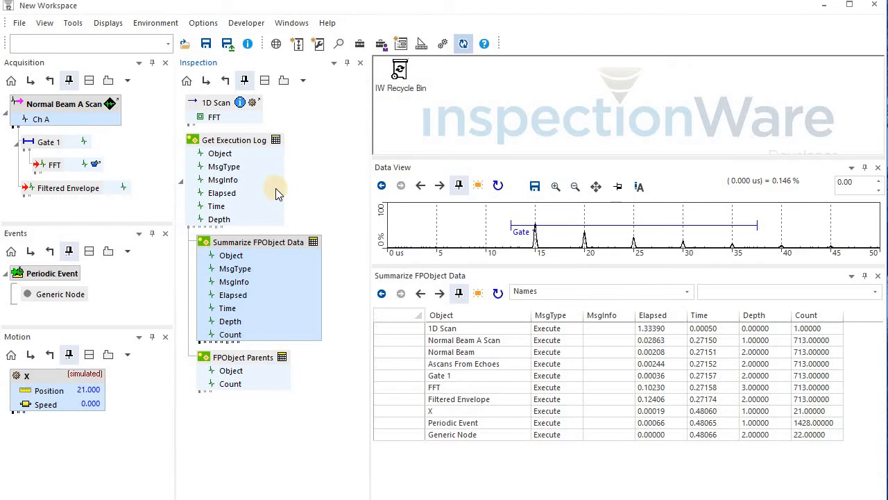
{"action": "left_click", "coordinate": [243, 147]}
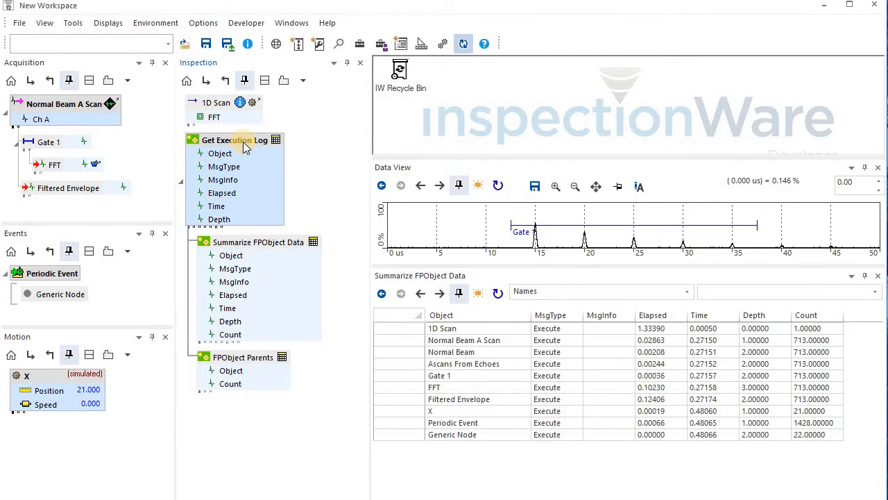
{"action": "key", "text": "Delete"}
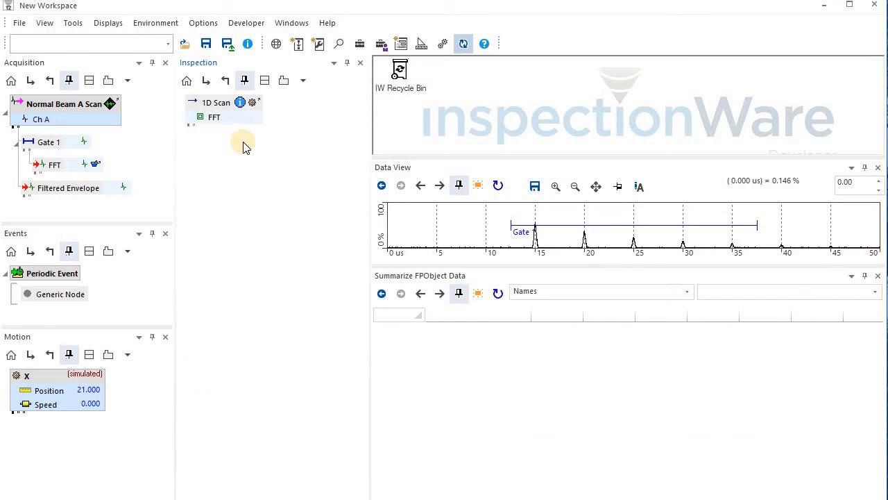
- Add a Get All FPObjects tool to Inspection for the Normal Beam A Scan branch and display its table with a wider PropertyCount column
{"action": "left_click", "coordinate": [364, 45]}
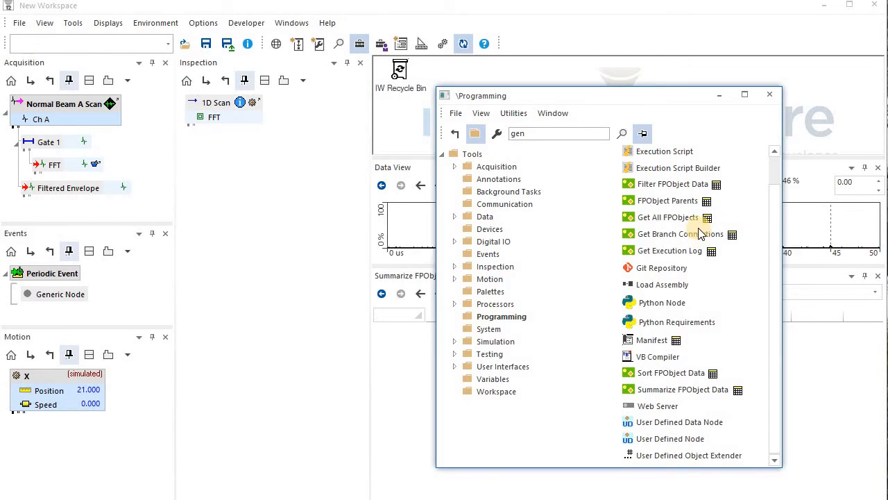
{"action": "left_click_drag", "start_coordinate": [680, 217], "coordinate": [213, 206]}
{"action": "left_click", "coordinate": [241, 140]}
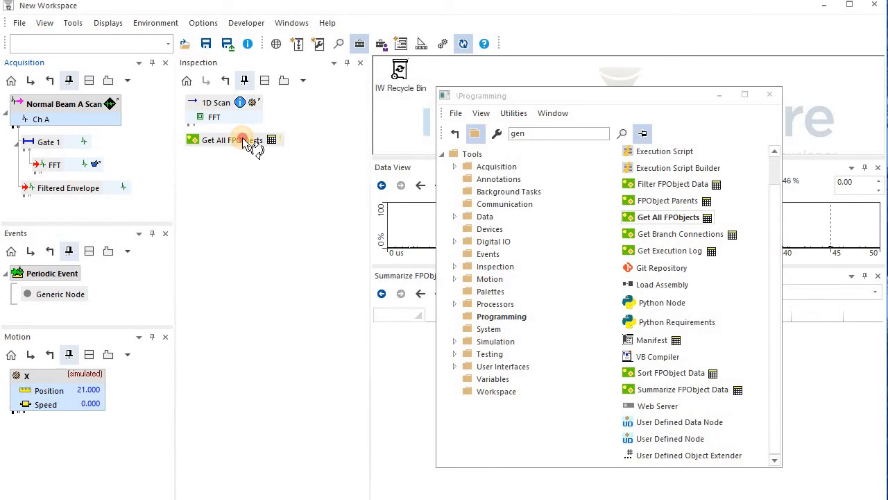
{"action": "left_click", "coordinate": [774, 97]}
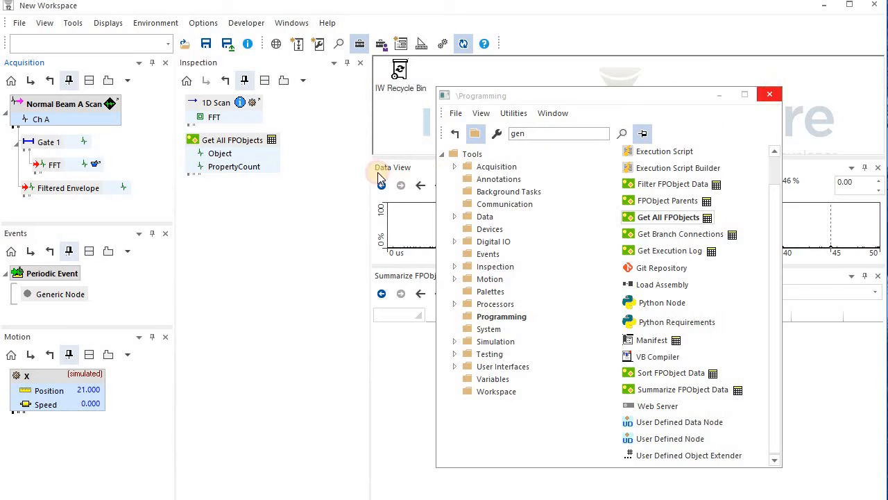
{"action": "left_click_drag", "start_coordinate": [275, 142], "coordinate": [502, 378]}
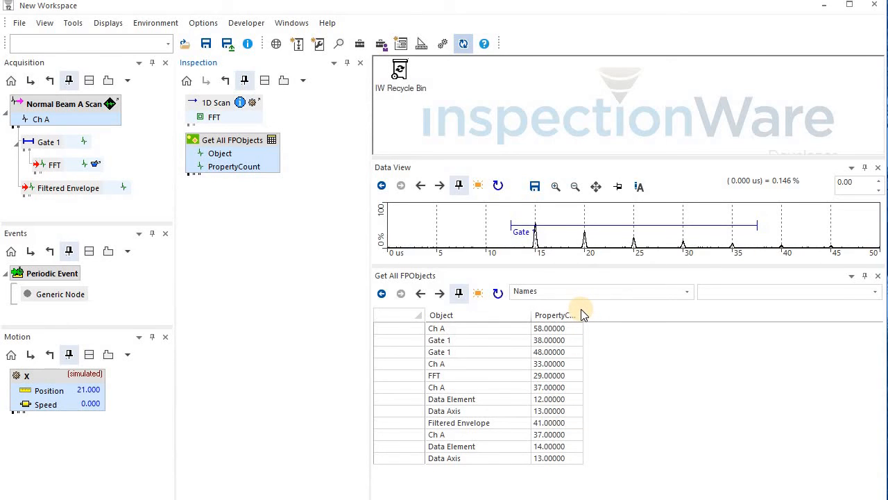
{"action": "left_click_drag", "start_coordinate": [583, 315], "coordinate": [696, 315]}
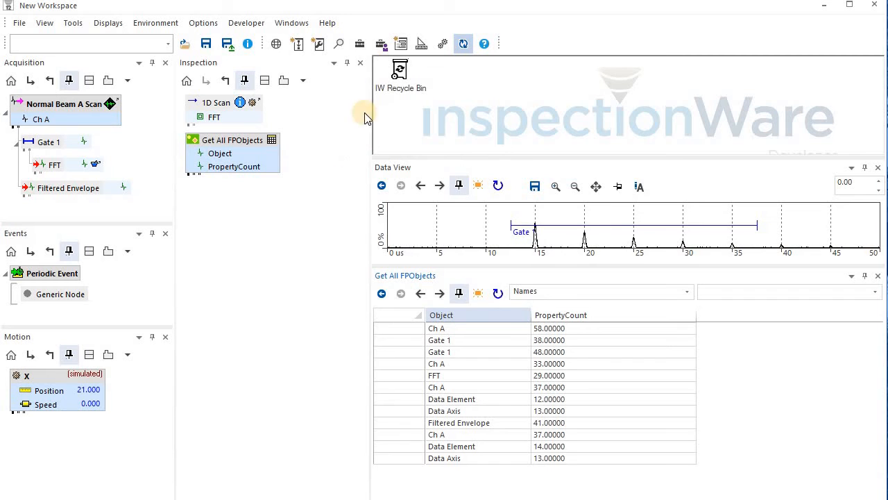
- Add a Get Branch Connections tool to Inspection and assign Normal Beam A Scan as its Branch Root
{"action": "left_click", "coordinate": [359, 44]}
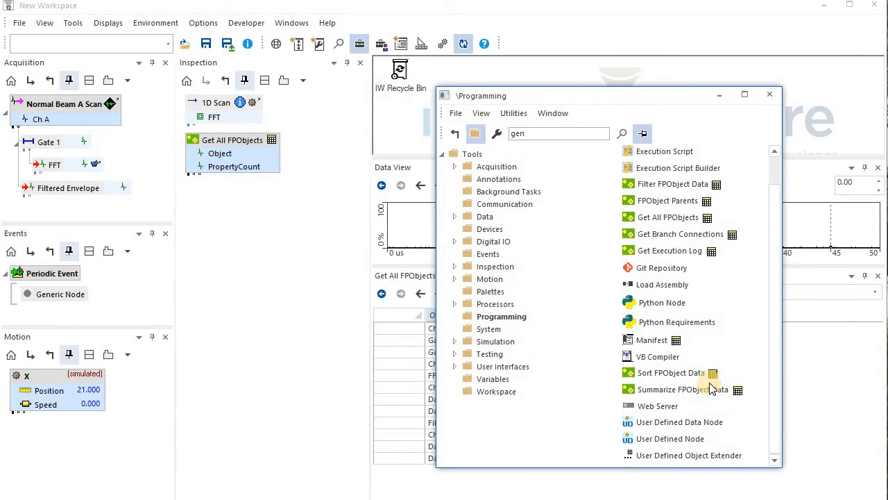
{"action": "left_click_drag", "start_coordinate": [700, 235], "coordinate": [239, 247]}
{"action": "left_click", "coordinate": [770, 94]}
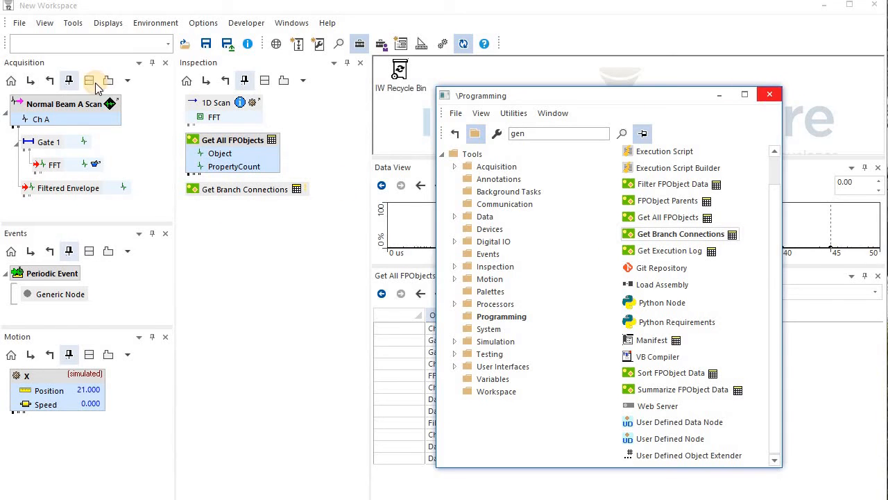
{"action": "left_click_drag", "start_coordinate": [80, 109], "coordinate": [223, 196]}
- Set the Call Direction of Get Branch Connections to Both
{"action": "left_click", "coordinate": [221, 193]}
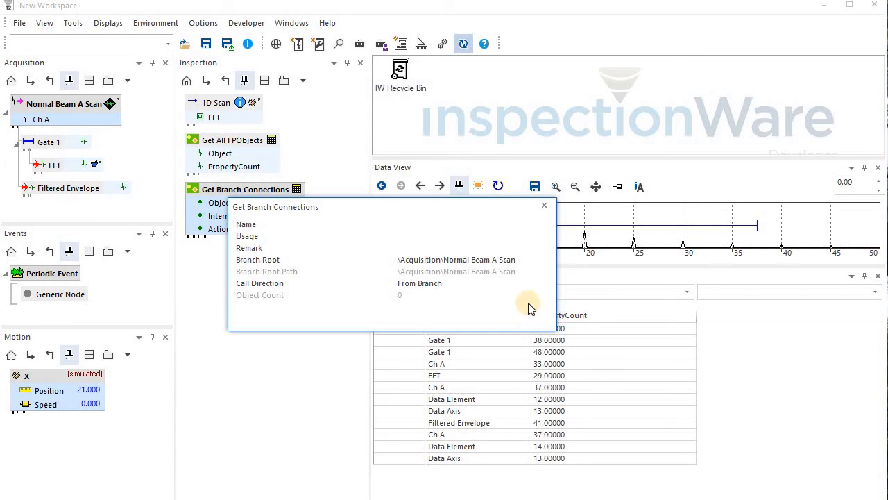
{"action": "left_click", "coordinate": [545, 284]}
{"action": "left_click", "coordinate": [545, 284]}
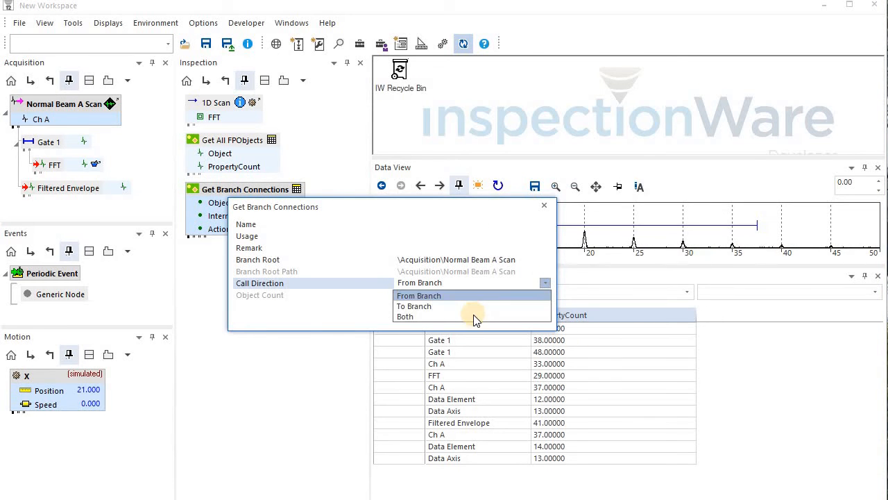
{"action": "left_click", "coordinate": [473, 317]}
{"action": "left_click", "coordinate": [221, 311]}
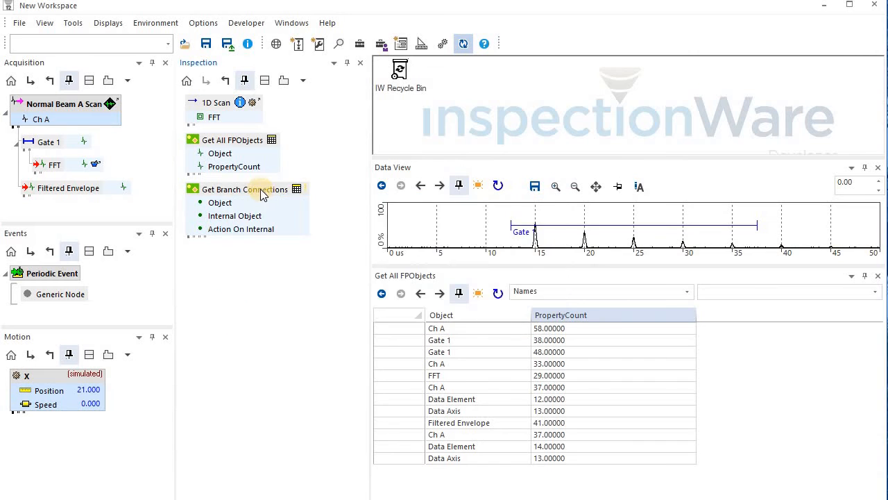
- Compile and execute Get Branch Connections and display its table in the lower data view
{"action": "right_click", "coordinate": [262, 193]}
{"action": "left_click", "coordinate": [534, 359]}
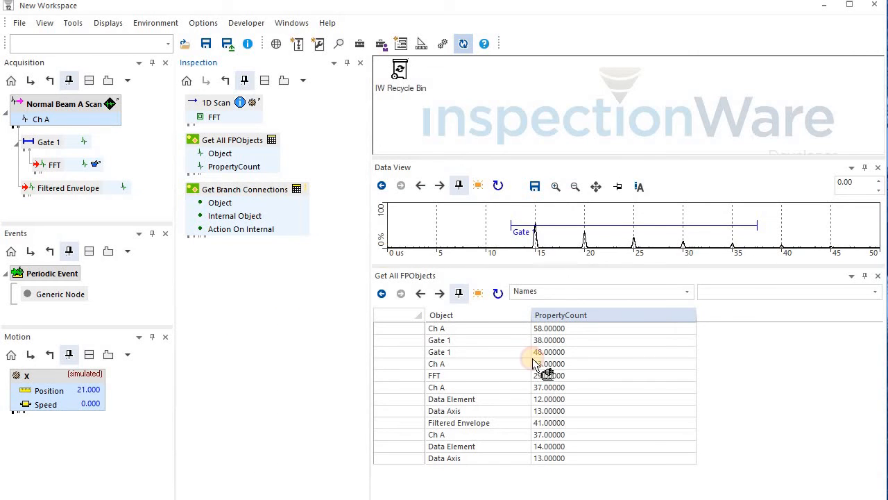
{"action": "left_click", "coordinate": [295, 190]}
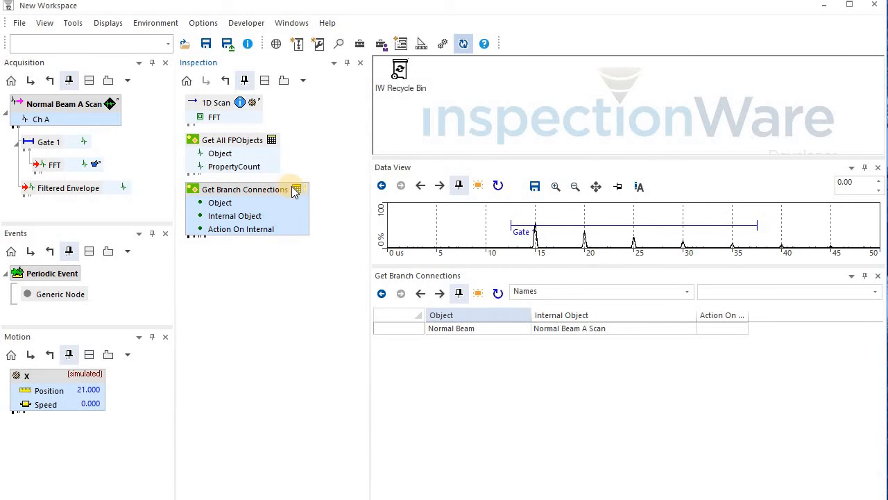
{"action": "right_click", "coordinate": [297, 217]}
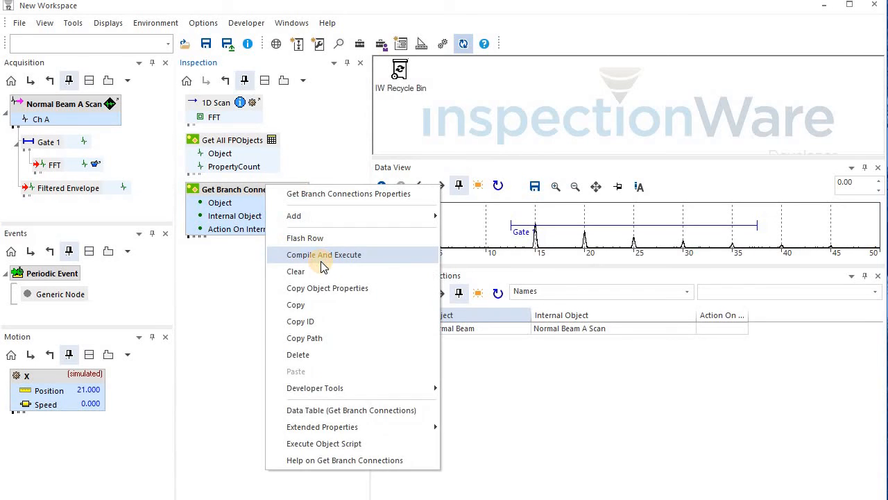
{"action": "left_click", "coordinate": [323, 252]}
{"action": "left_click_drag", "start_coordinate": [299, 186], "coordinate": [535, 448]}
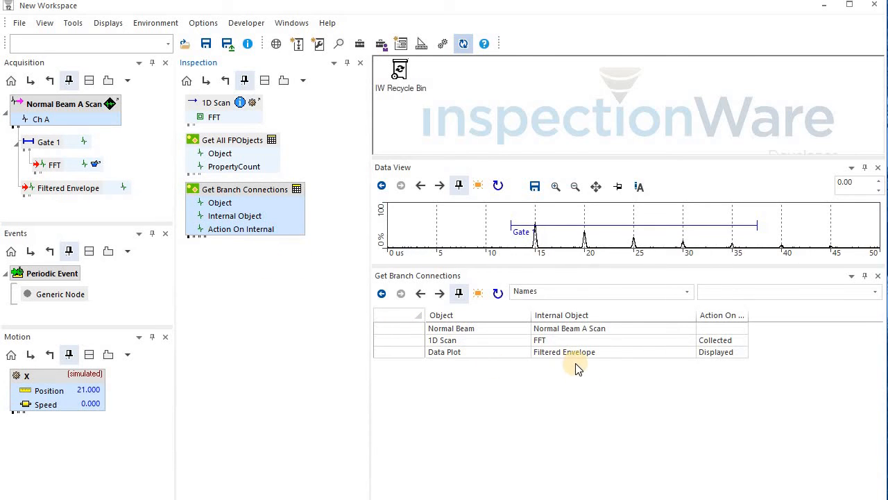
- Examine the Get Branch Connections table with its objects shown as Types and Paths, and return it to Names
{"action": "left_click", "coordinate": [255, 191]}
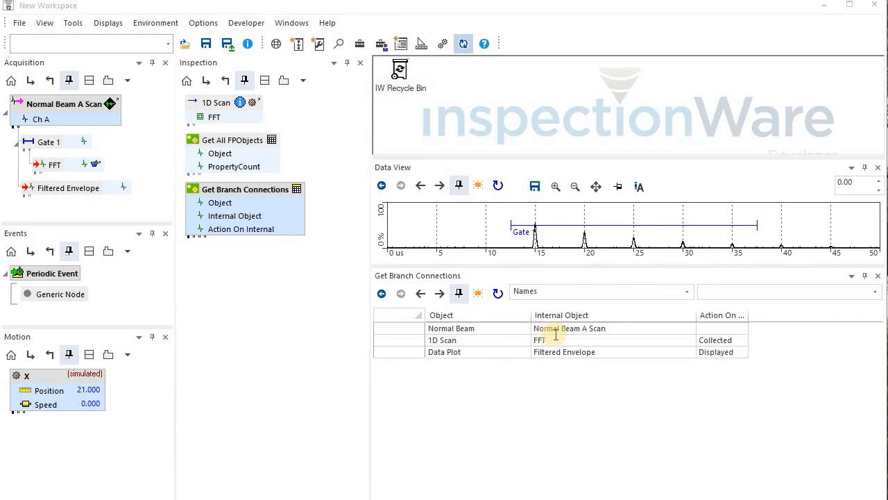
{"action": "left_click", "coordinate": [494, 328]}
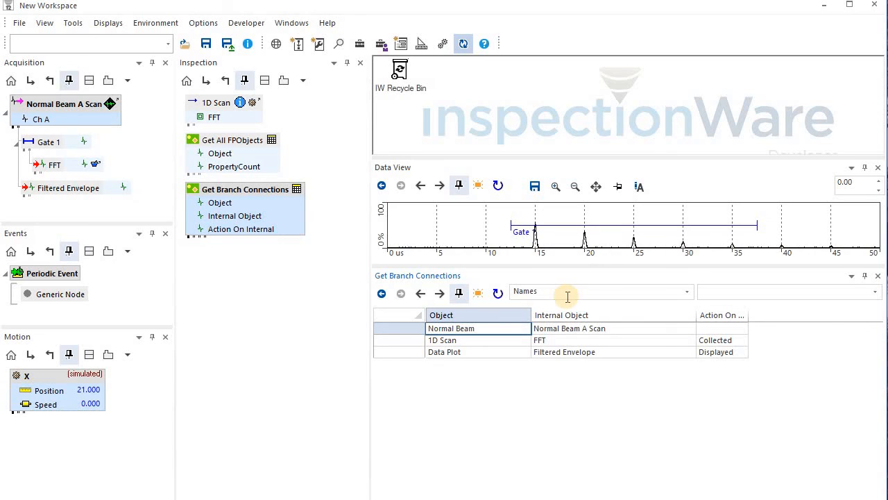
{"action": "scroll", "coordinate": [568, 297], "scroll_direction": "down", "scroll_amount": 1}
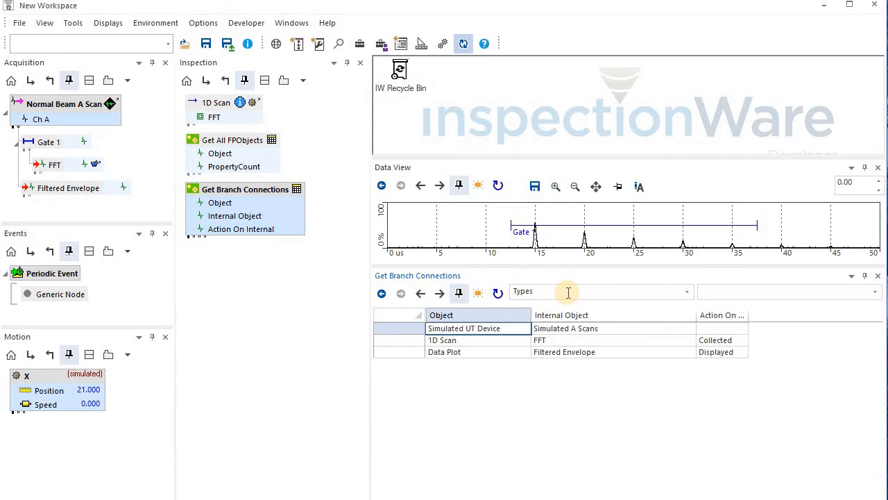
{"action": "scroll", "coordinate": [567, 292], "scroll_direction": "down", "scroll_amount": 1}
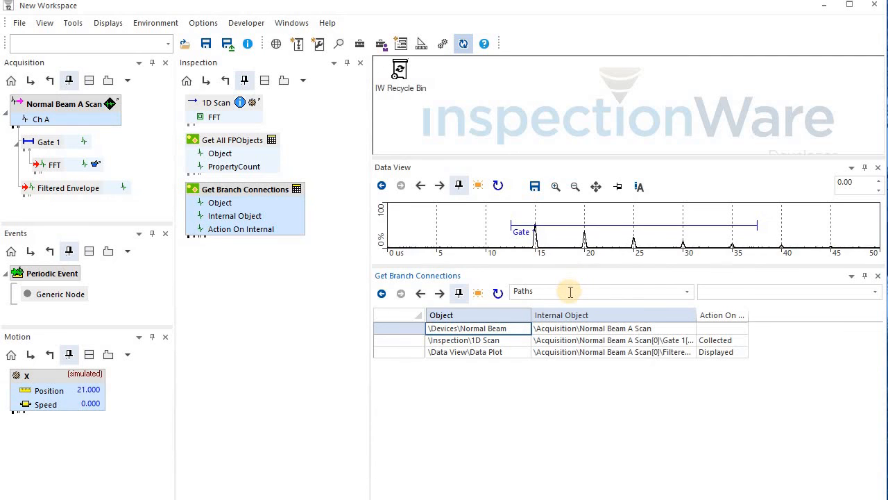
{"action": "scroll", "coordinate": [570, 292], "scroll_direction": "up", "scroll_amount": 2}
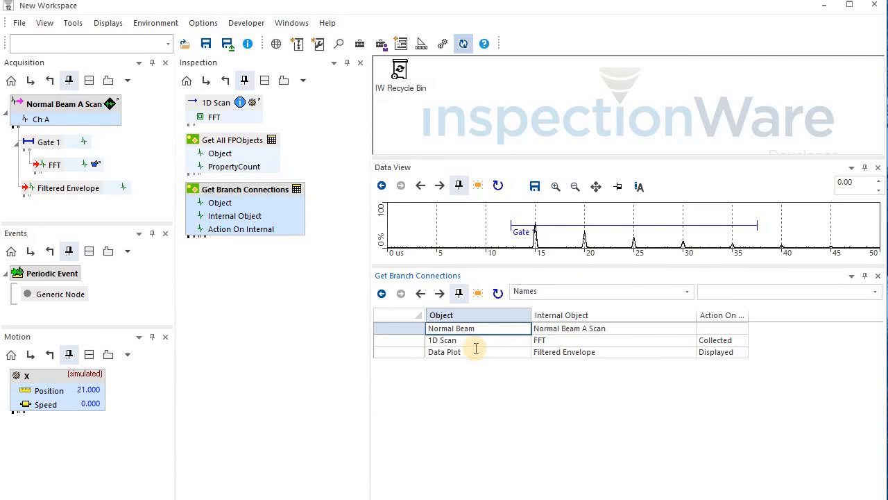